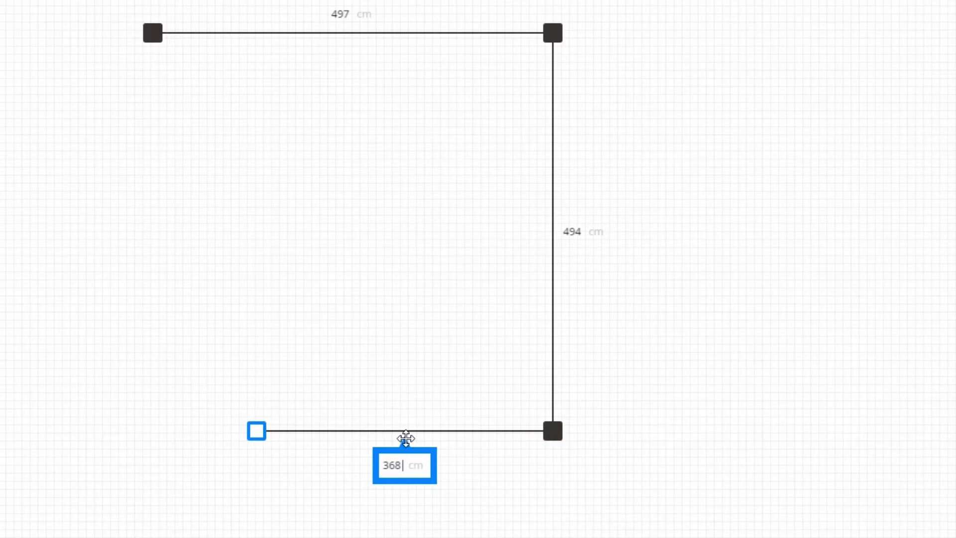
Finish the room outline with walls of 368 cm, 109 cm and 129 cm, closing it with a 603 cm wall.
{"action": "key", "text": "Return"}
{"action": "type", "text": "109"}
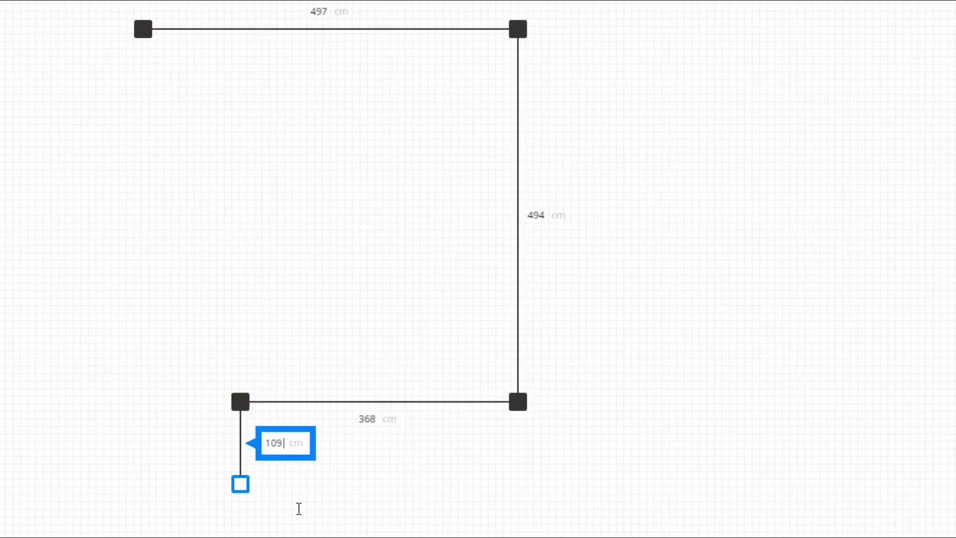
{"action": "key", "text": "Return"}
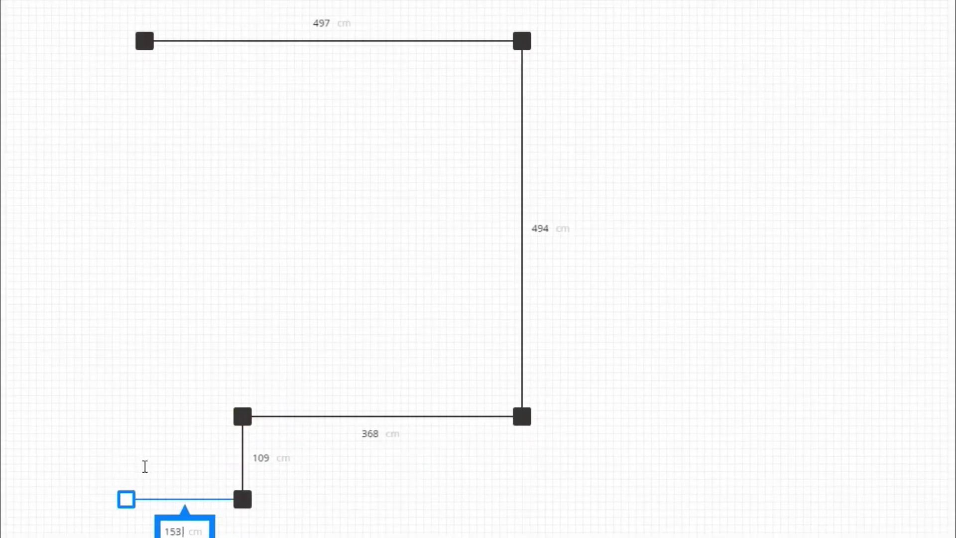
{"action": "left_click", "coordinate": [145, 463]}
{"action": "left_click", "coordinate": [145, 39]}
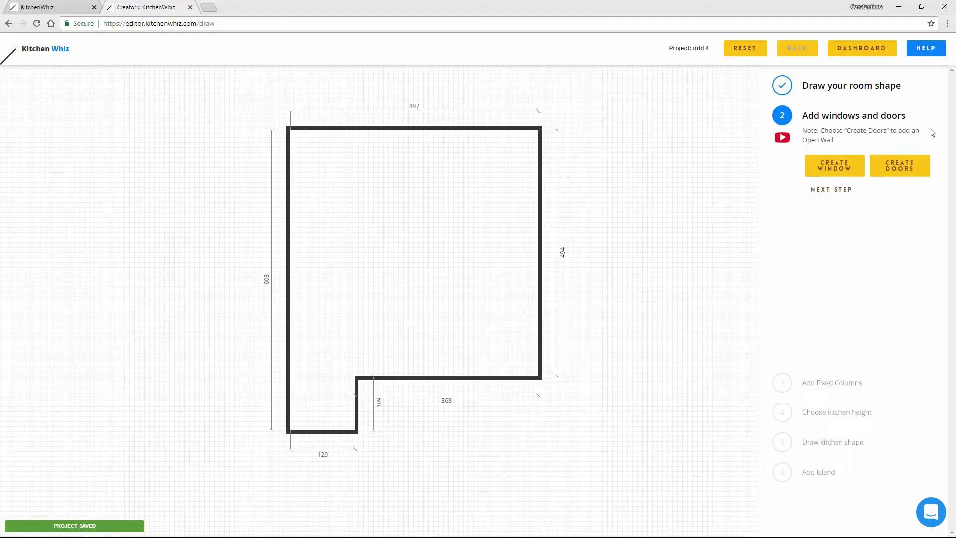
Create a new window with a width of 205 cm and a height of 110 cm.
{"action": "left_click", "coordinate": [877, 160]}
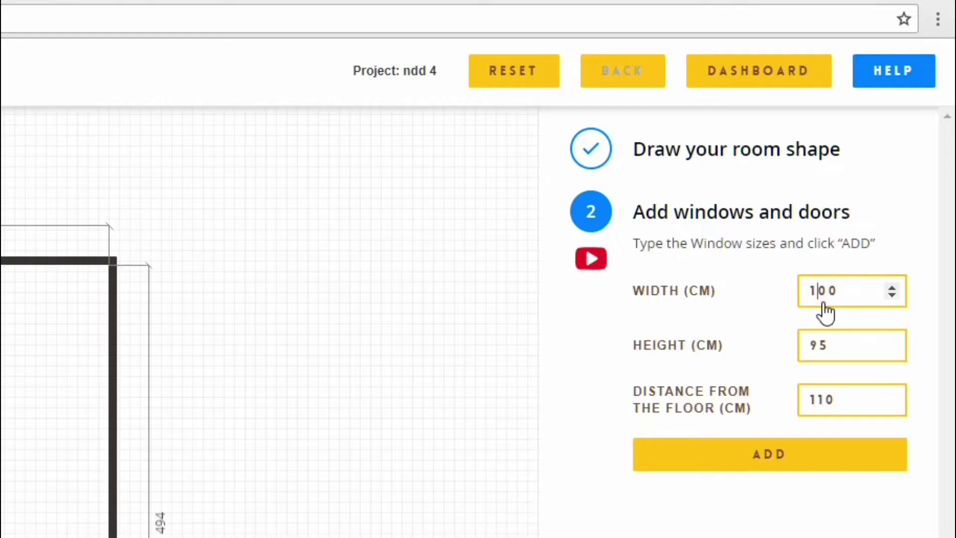
{"action": "double_click", "coordinate": [893, 157]}
{"action": "type", "text": "205"}
{"action": "key", "text": "Tab"}
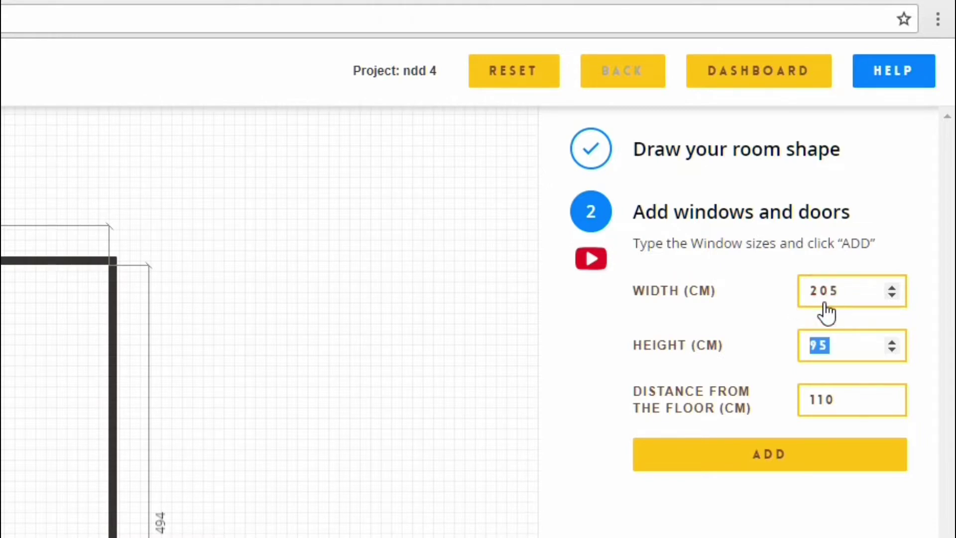
{"action": "type", "text": "110"}
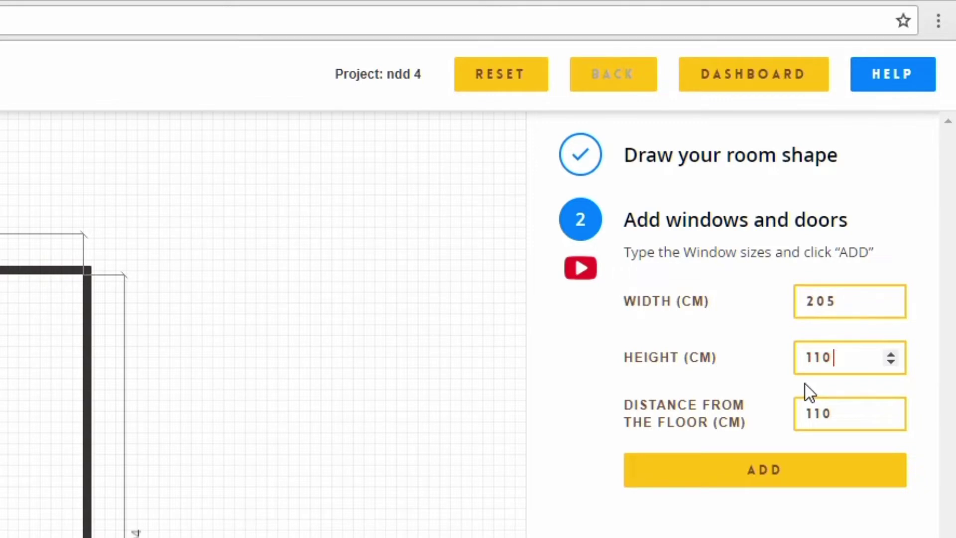
Set the window's distance from the floor to 105 cm, then place it on the 497 cm wall, 145 cm from the left corner, and save.
{"action": "double_click", "coordinate": [811, 412]}
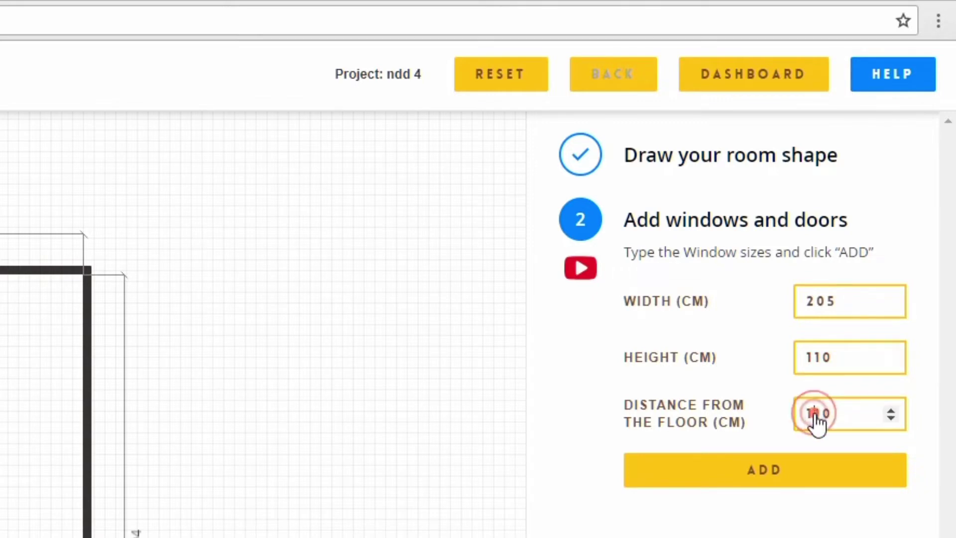
{"action": "left_click", "coordinate": [894, 418]}
{"action": "left_click", "coordinate": [894, 418]}
{"action": "left_click", "coordinate": [895, 418]}
{"action": "left_click", "coordinate": [895, 419]}
{"action": "left_click", "coordinate": [895, 418]}
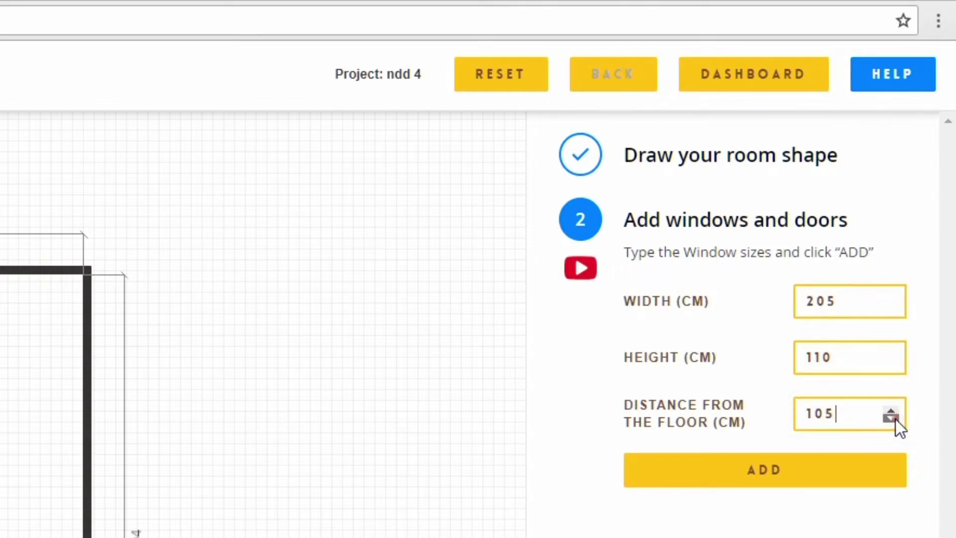
{"action": "left_click", "coordinate": [772, 472]}
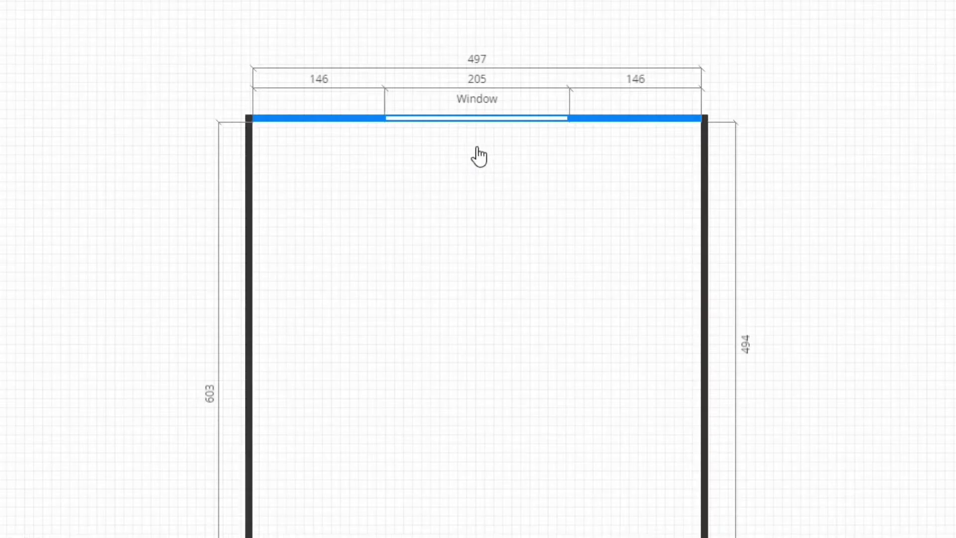
{"action": "left_click", "coordinate": [429, 158]}
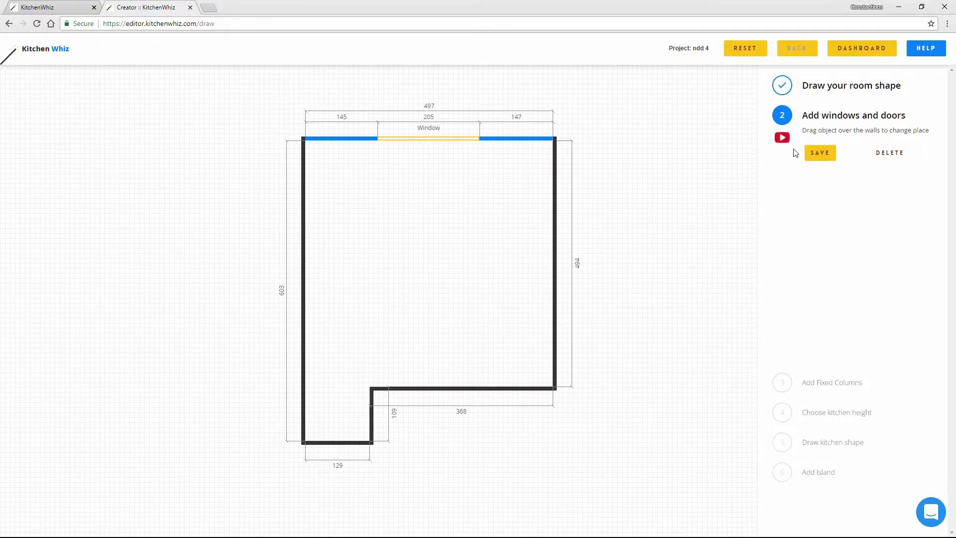
{"action": "left_click", "coordinate": [819, 155]}
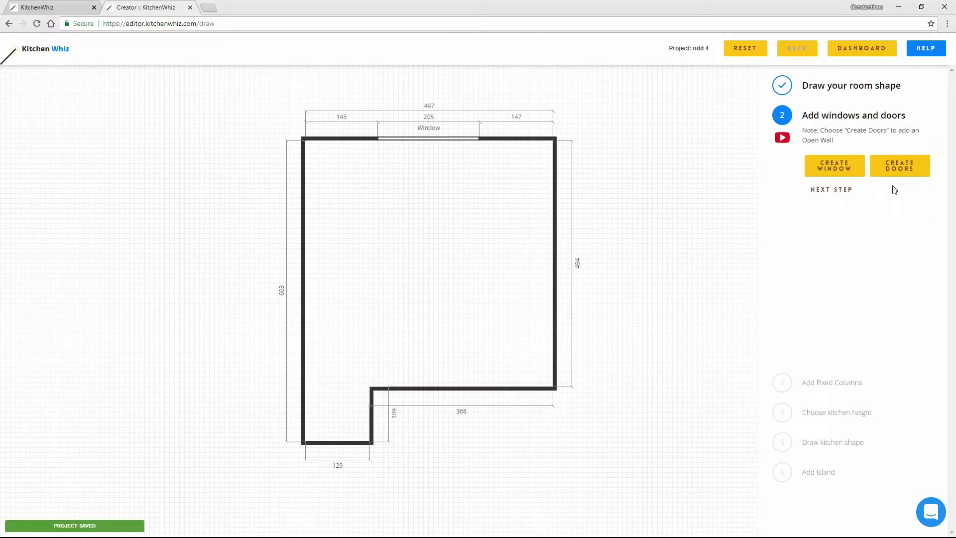
Add a balcony door 250 cm wide and 220 cm high on the 603 cm wall, 74 cm from the window wall.
{"action": "left_click", "coordinate": [899, 169]}
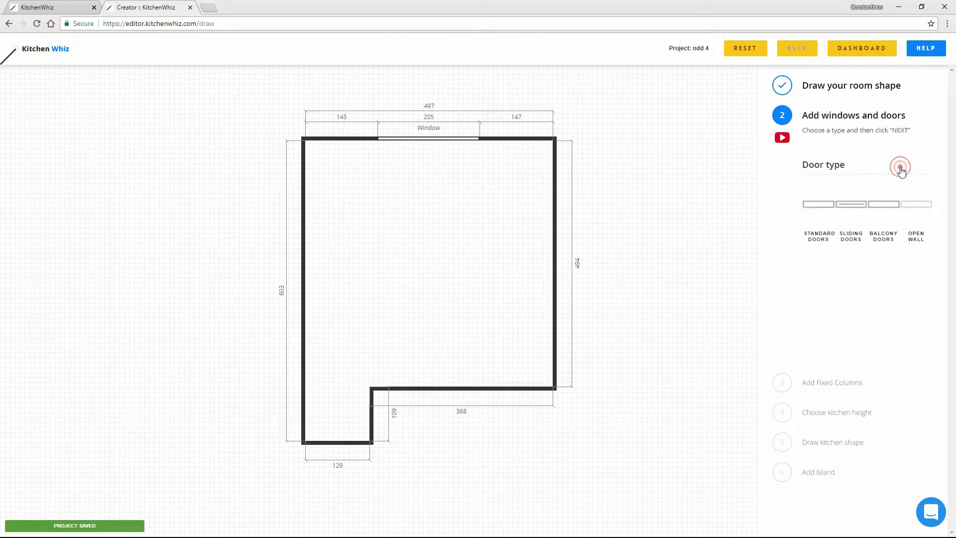
{"action": "left_click", "coordinate": [715, 378]}
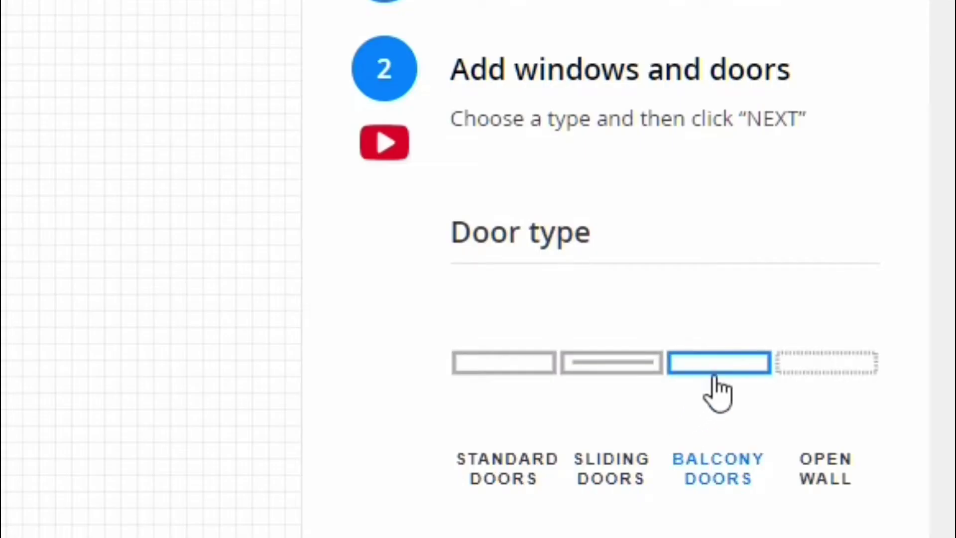
{"action": "left_click", "coordinate": [508, 529]}
{"action": "double_click", "coordinate": [802, 300]}
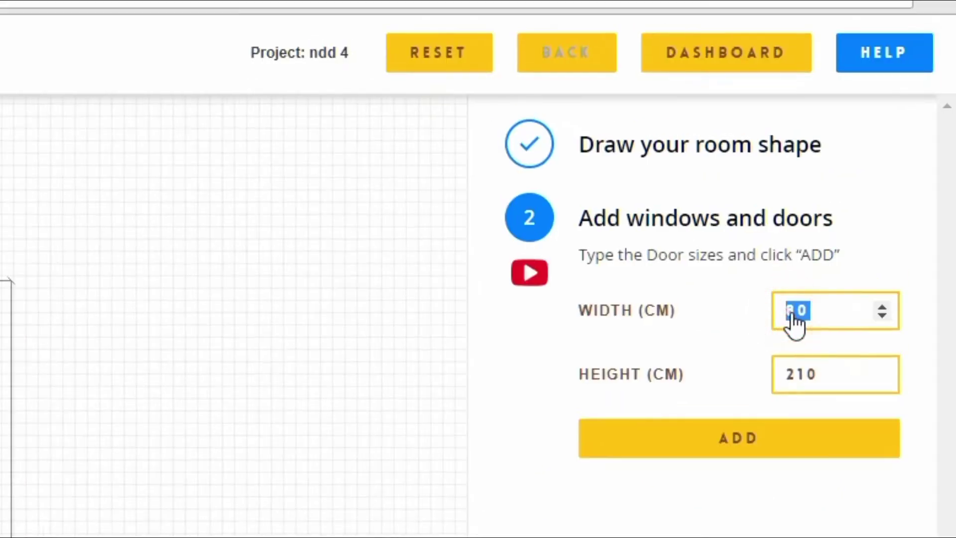
{"action": "type", "text": "25"}
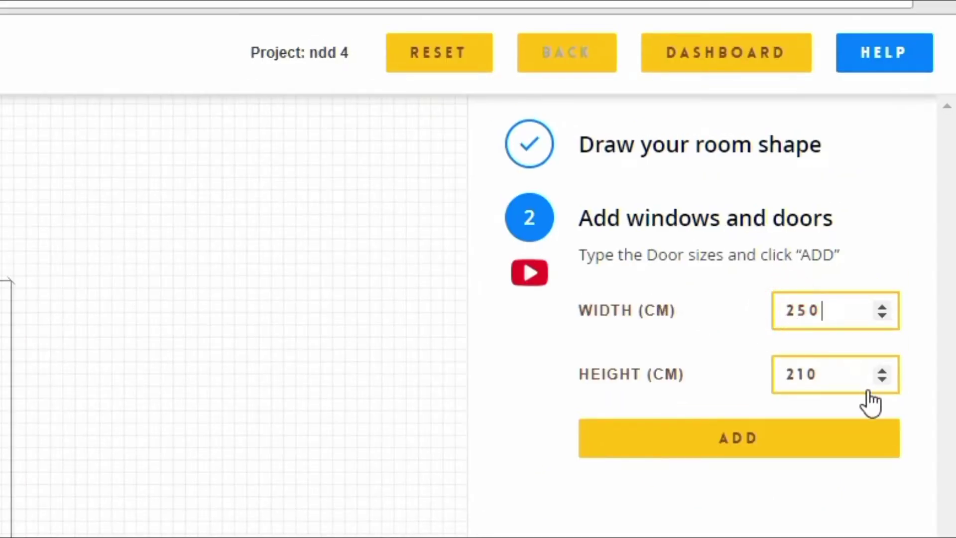
{"action": "double_click", "coordinate": [795, 376]}
{"action": "type", "text": "22"}
{"action": "left_click", "coordinate": [744, 443]}
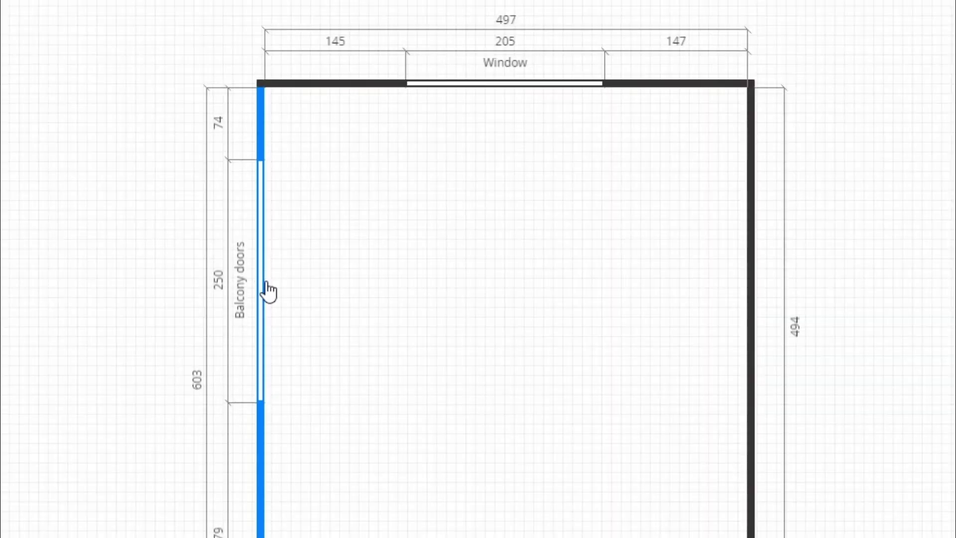
{"action": "left_click", "coordinate": [265, 282]}
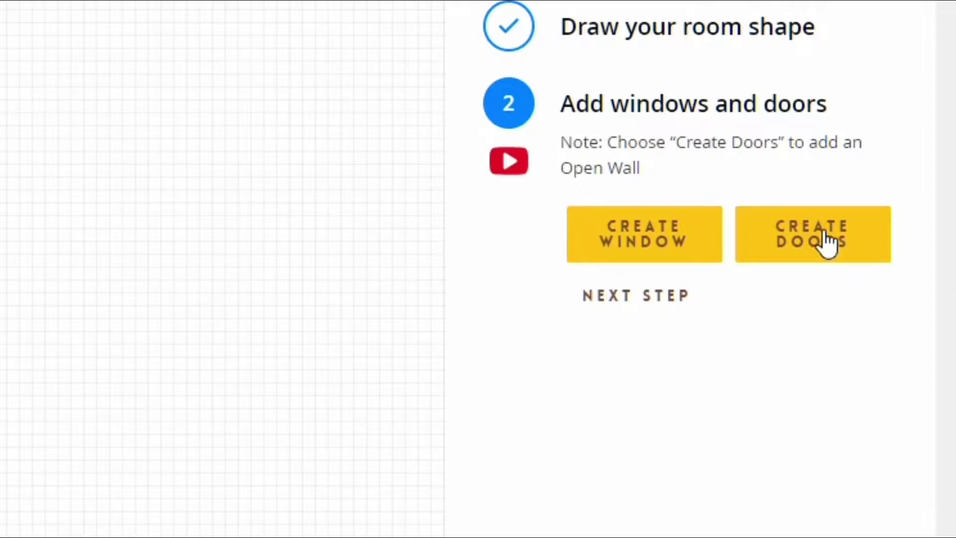
Create a standard door with a width of 91 cm and a height of 220 cm.
{"action": "left_click", "coordinate": [825, 238]}
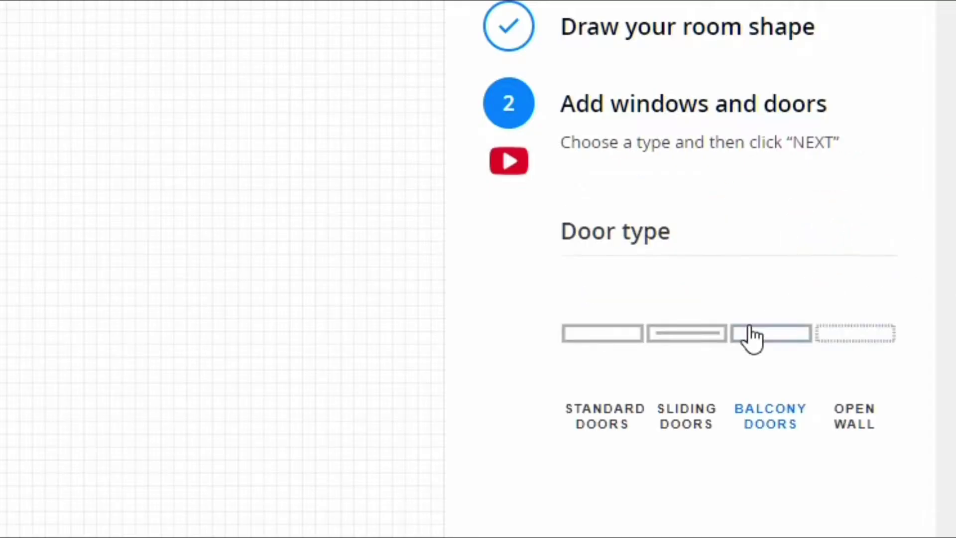
{"action": "left_click", "coordinate": [613, 343]}
{"action": "left_click", "coordinate": [610, 468]}
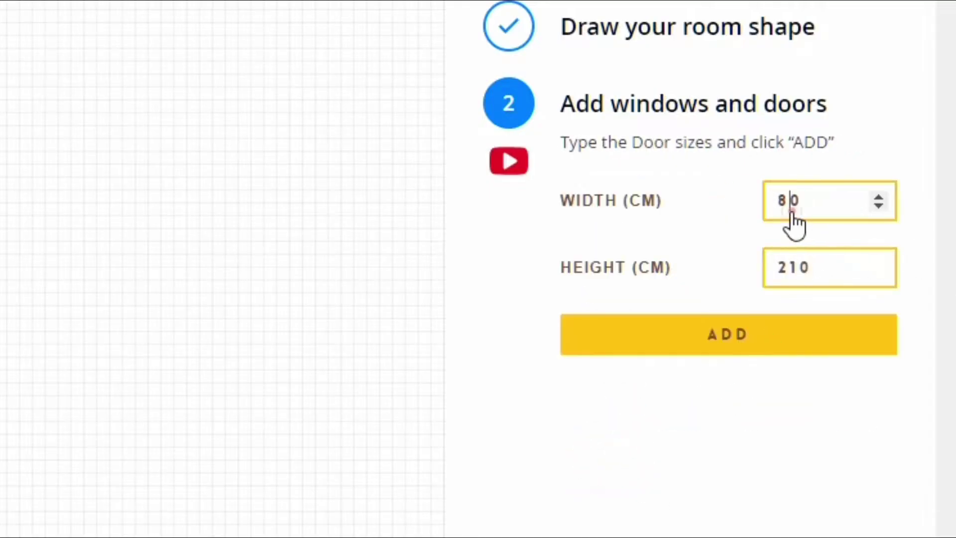
{"action": "double_click", "coordinate": [796, 214]}
{"action": "type", "text": "91"}
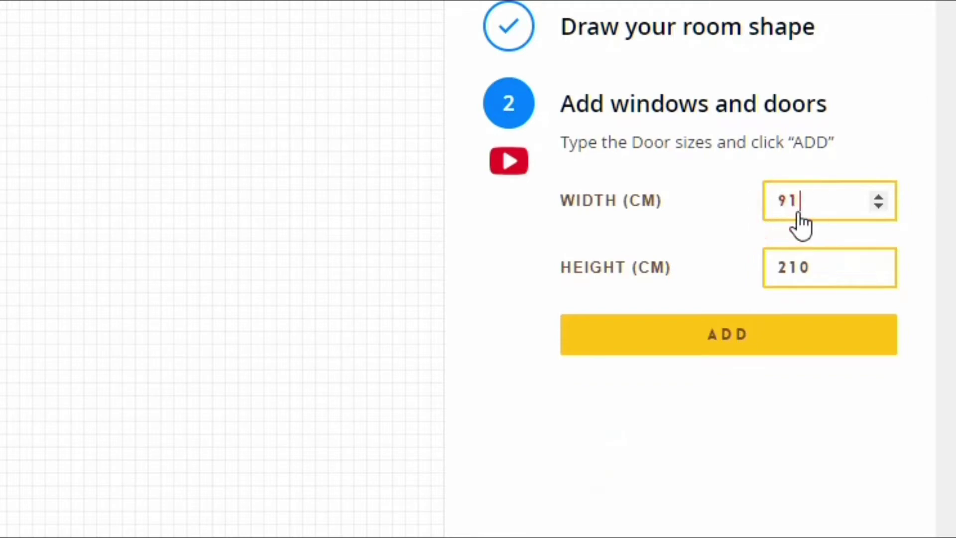
{"action": "double_click", "coordinate": [791, 273]}
{"action": "type", "text": "22"}
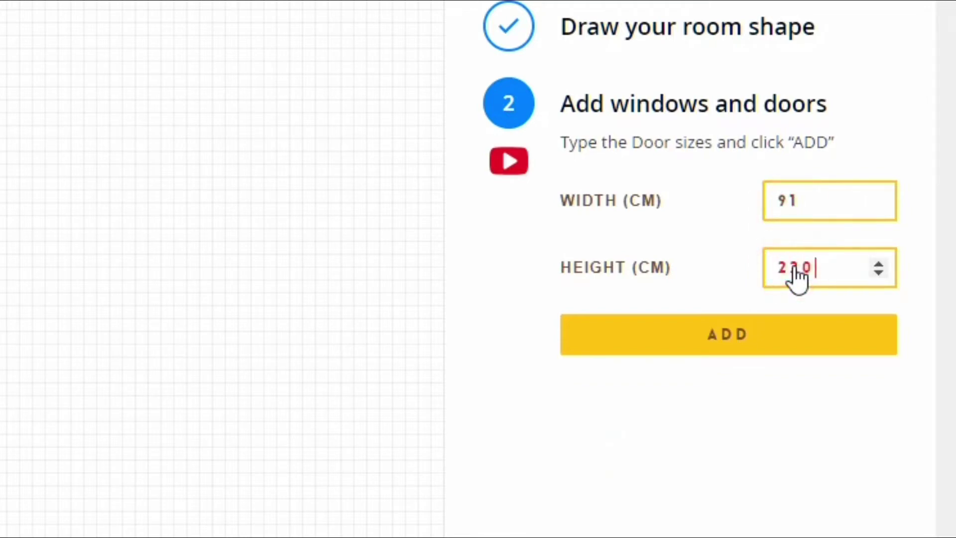
{"action": "type", "text": "0"}
Place the standard door on the 494 cm wall, 95 cm from its lower corner, and save it.
{"action": "left_click", "coordinate": [742, 336]}
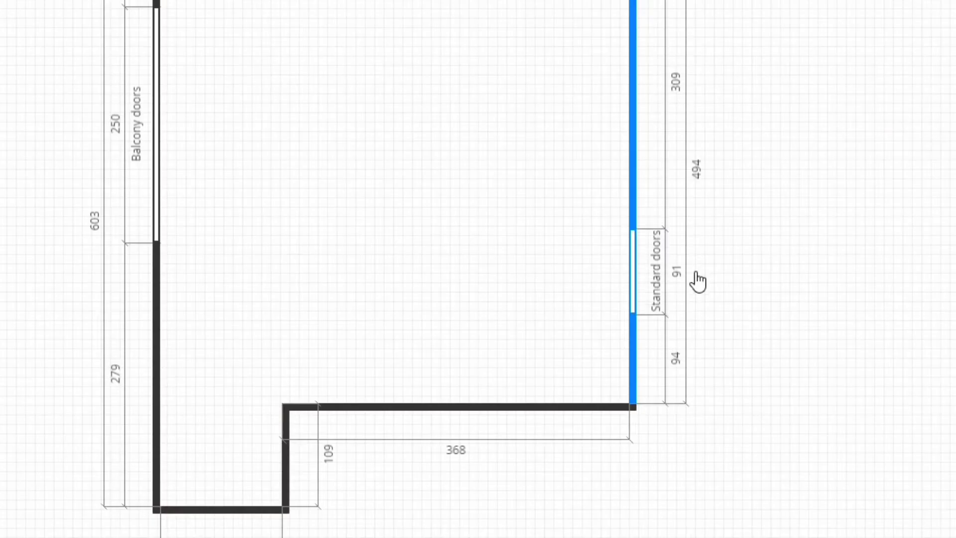
{"action": "left_click", "coordinate": [696, 273]}
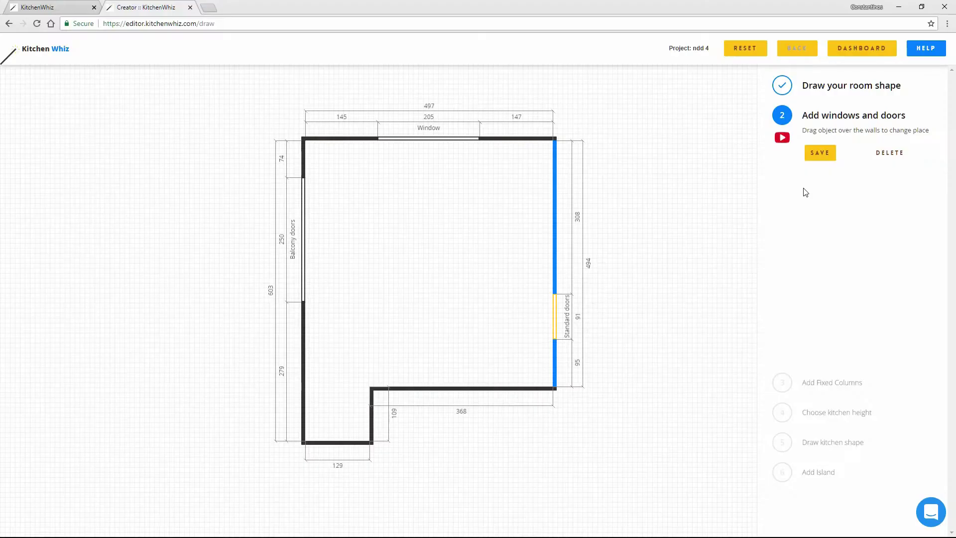
{"action": "left_click", "coordinate": [821, 158]}
Proceed without adding fixed columns and accept the standard 215 cm kitchen height.
{"action": "left_click", "coordinate": [845, 193]}
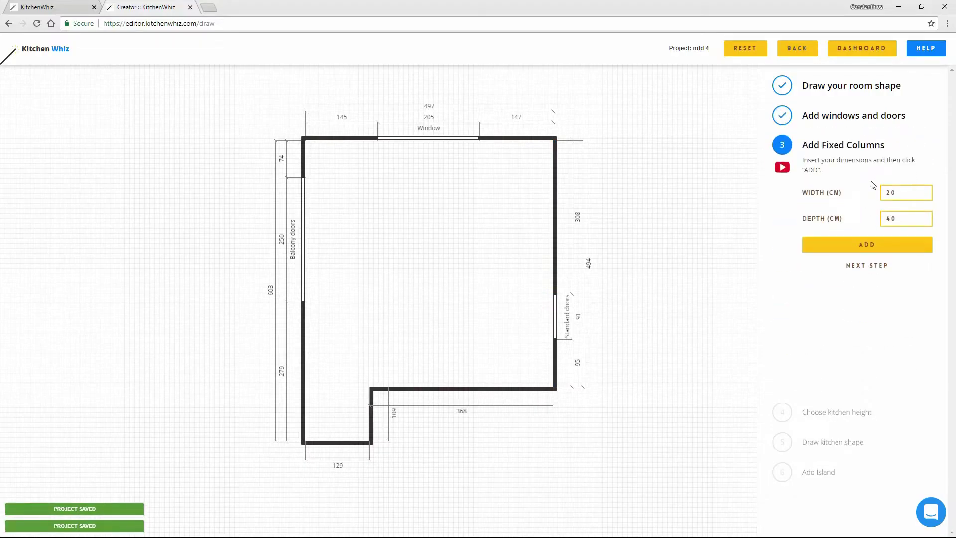
{"action": "left_click", "coordinate": [867, 265]}
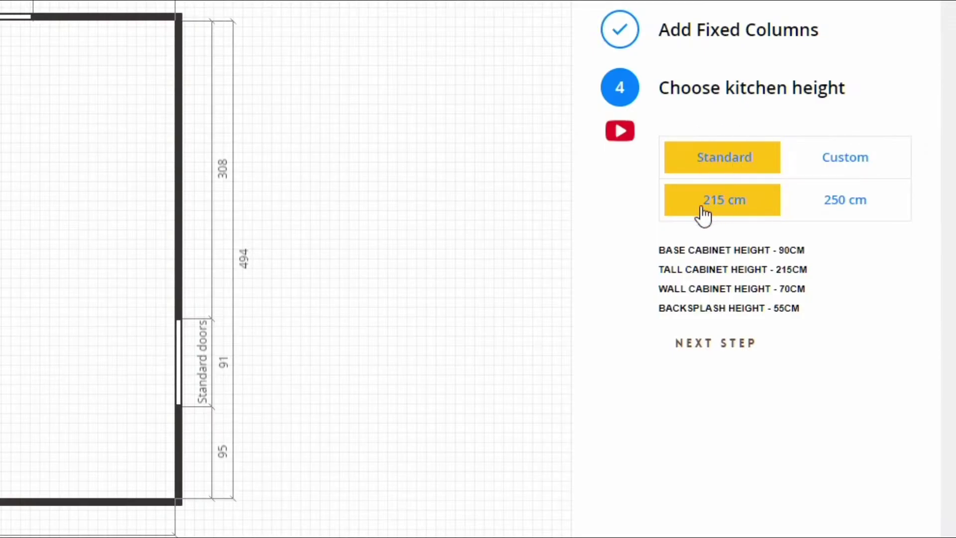
{"action": "key", "text": "Return"}
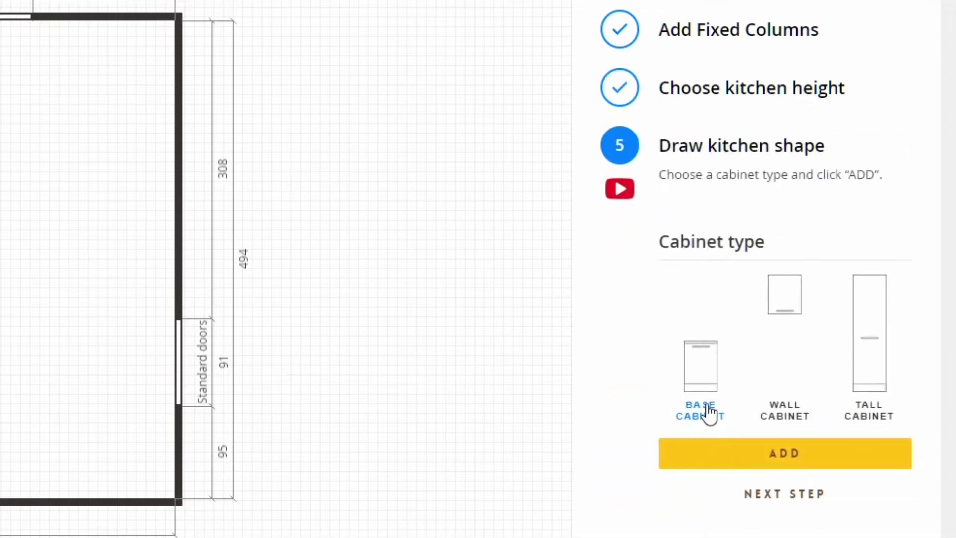
Draw base cabinets along the full window wall and around the corner, ending about 109 cm down the standard-door wall.
{"action": "left_click", "coordinate": [734, 459]}
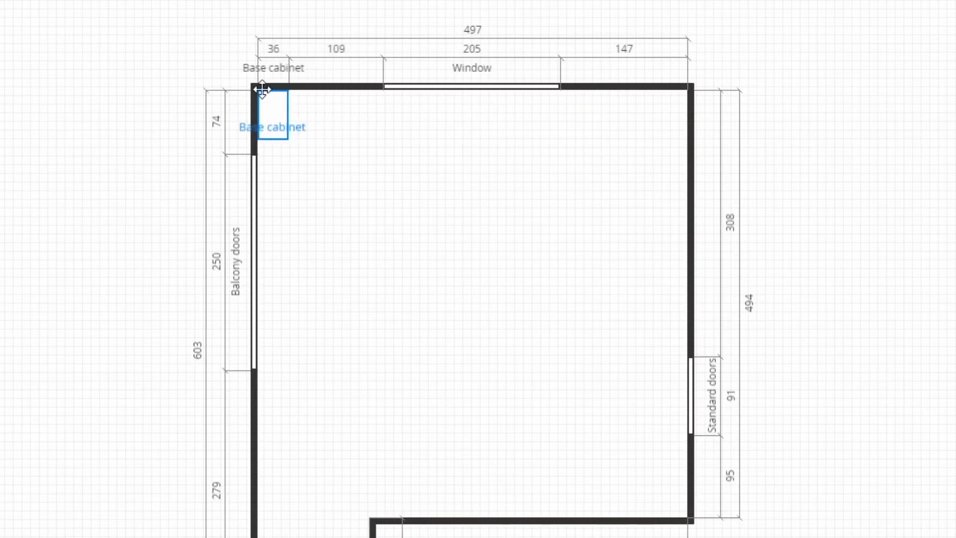
{"action": "left_click", "coordinate": [262, 89]}
{"action": "left_click", "coordinate": [672, 152]}
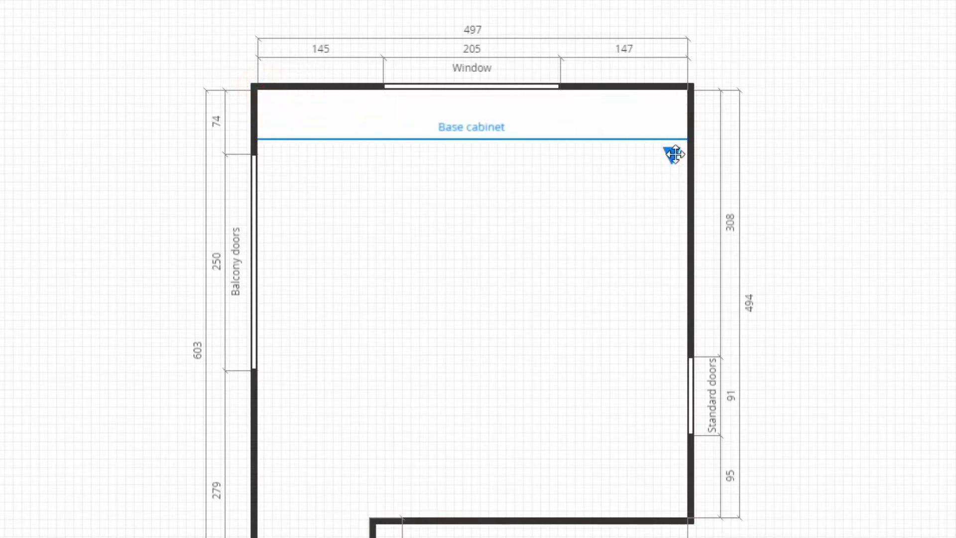
{"action": "left_click", "coordinate": [675, 155]}
{"action": "left_click", "coordinate": [674, 163]}
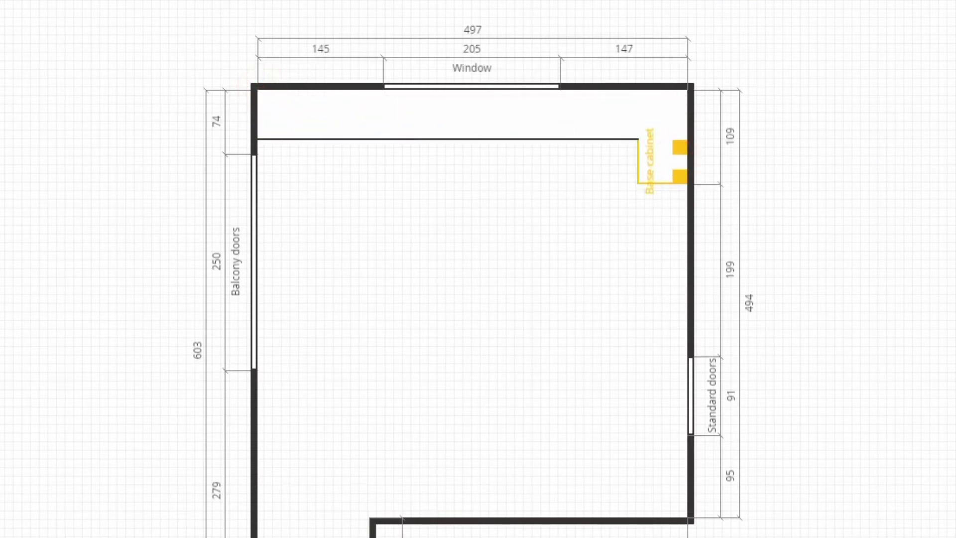
Add a tall cabinet about 194 cm long from the end of the base cabinets to 5 cm short of the standard door.
{"action": "left_click", "coordinate": [864, 283]}
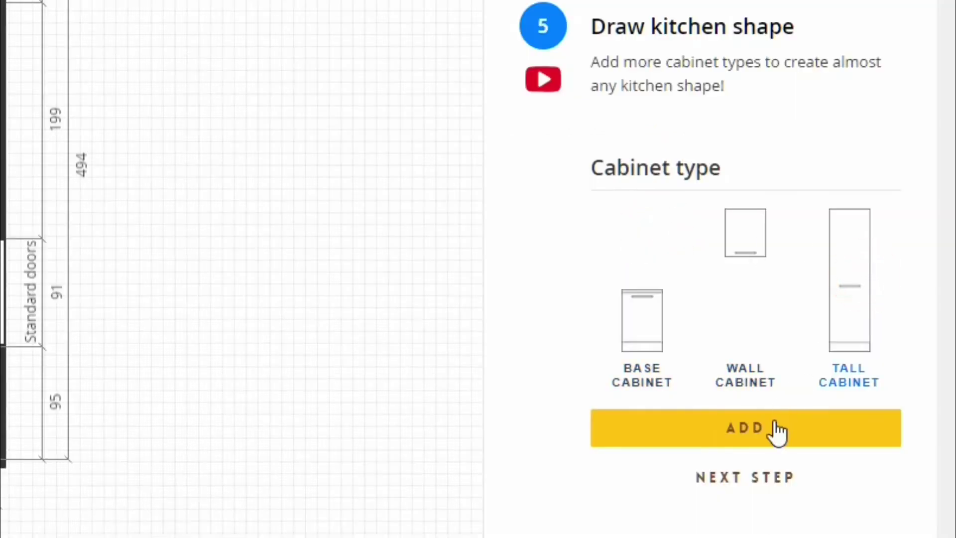
{"action": "left_click", "coordinate": [777, 432]}
{"action": "left_click", "coordinate": [672, 203]}
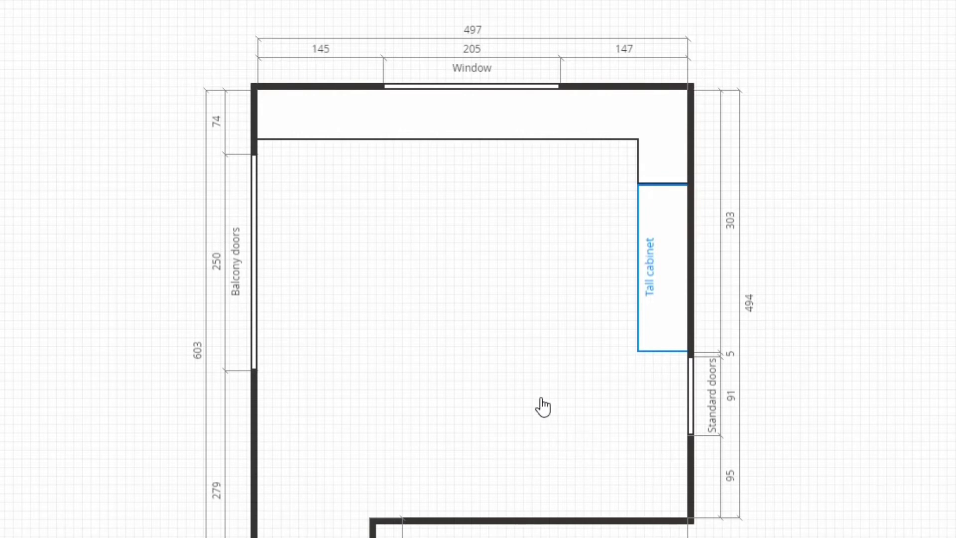
{"action": "left_click", "coordinate": [658, 440]}
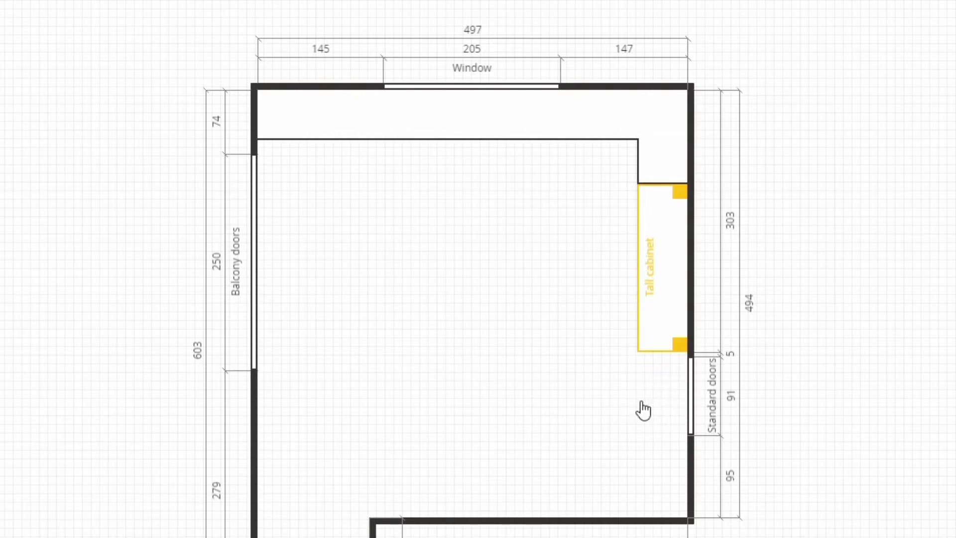
{"action": "left_click", "coordinate": [681, 262]}
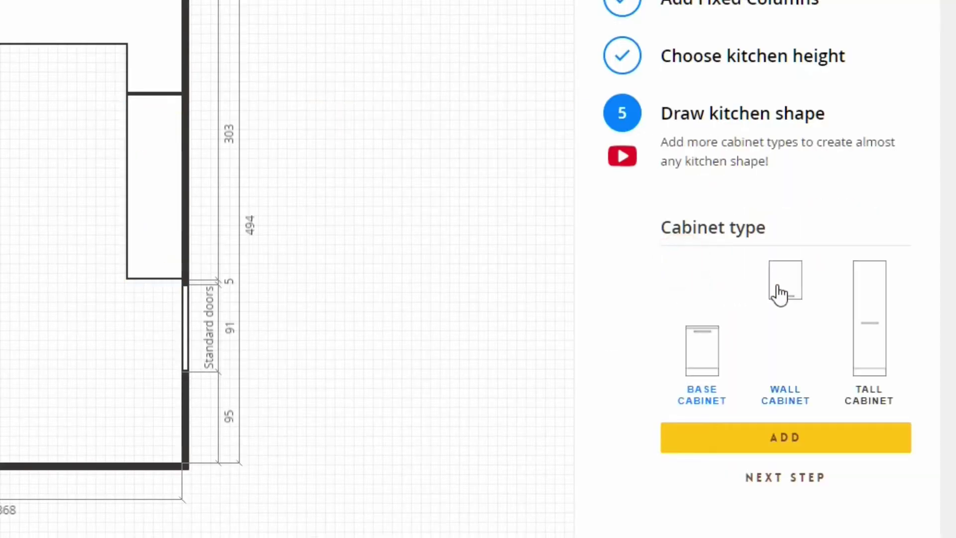
Draw wall cabinets from the tall cabinet around the corner, ending 8 cm short of the window.
{"action": "left_click", "coordinate": [779, 294]}
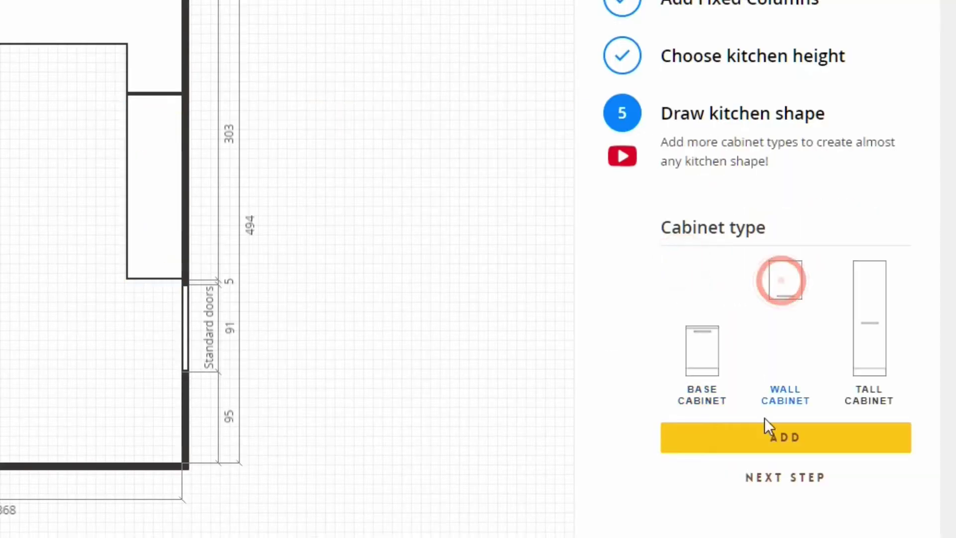
{"action": "left_click", "coordinate": [770, 437]}
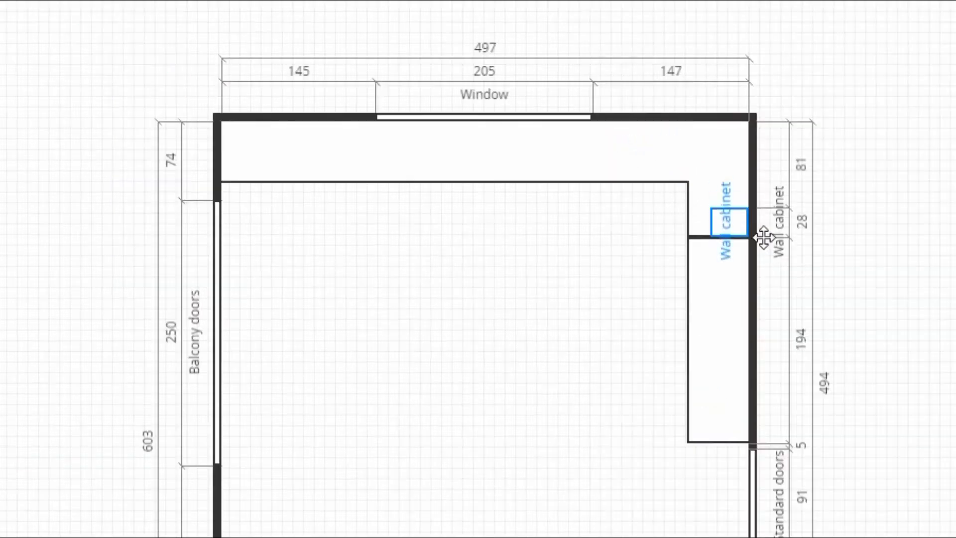
{"action": "left_click_drag", "start_coordinate": [763, 238], "coordinate": [696, 137]}
{"action": "left_click_drag", "start_coordinate": [600, 144], "coordinate": [554, 145]}
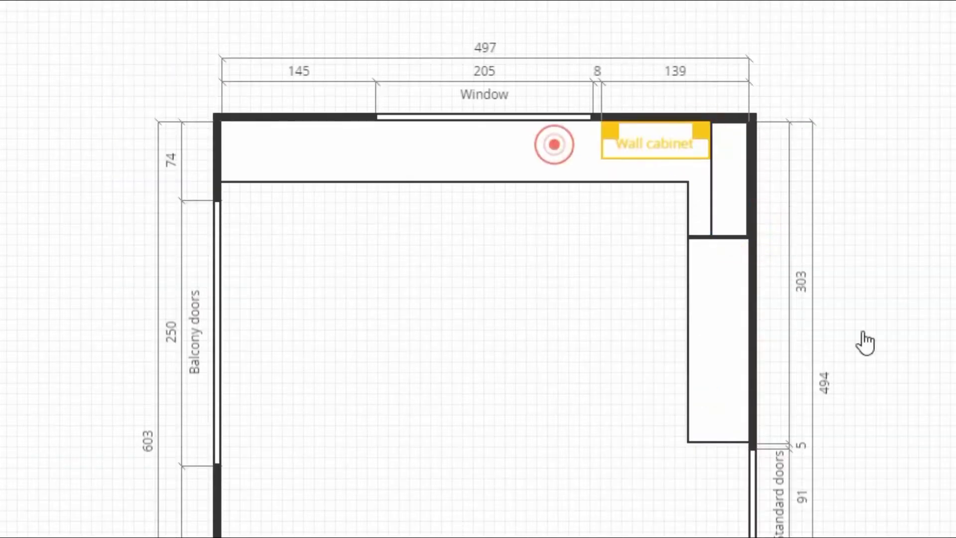
{"action": "left_click", "coordinate": [670, 249]}
Add a 139 cm wall cabinet from the balcony-door corner along the window wall and proceed to the island stage.
{"action": "left_click", "coordinate": [767, 275]}
{"action": "left_click", "coordinate": [764, 453]}
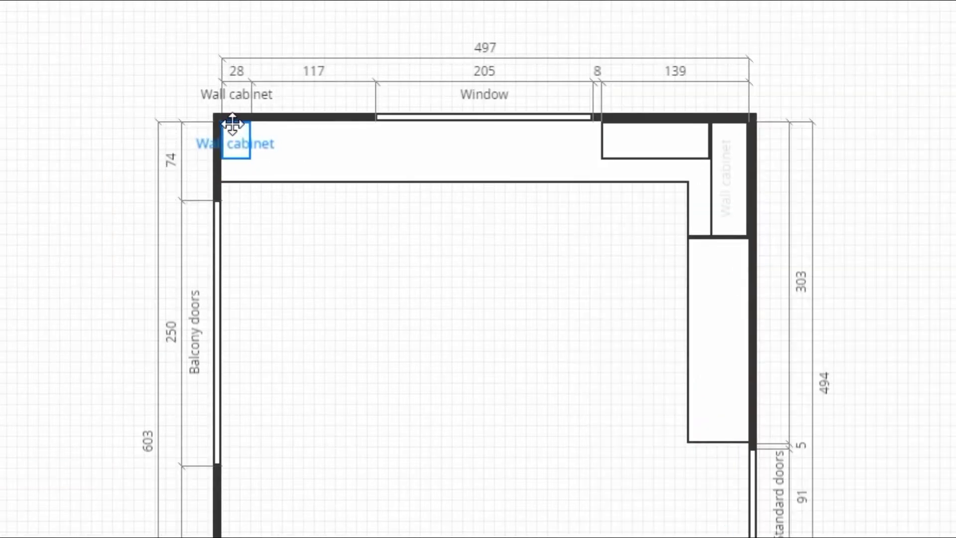
{"action": "left_click", "coordinate": [231, 122]}
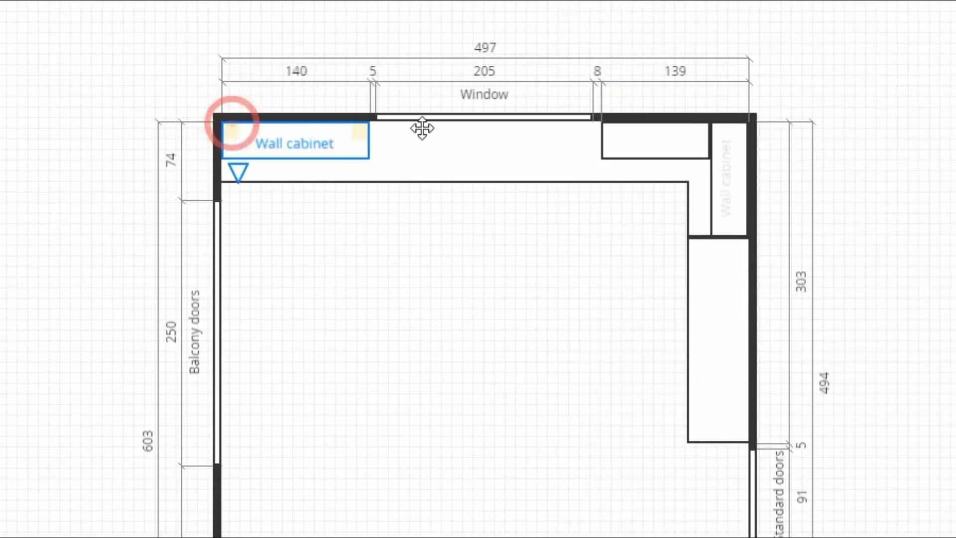
{"action": "left_click", "coordinate": [423, 128]}
{"action": "left_click", "coordinate": [820, 287]}
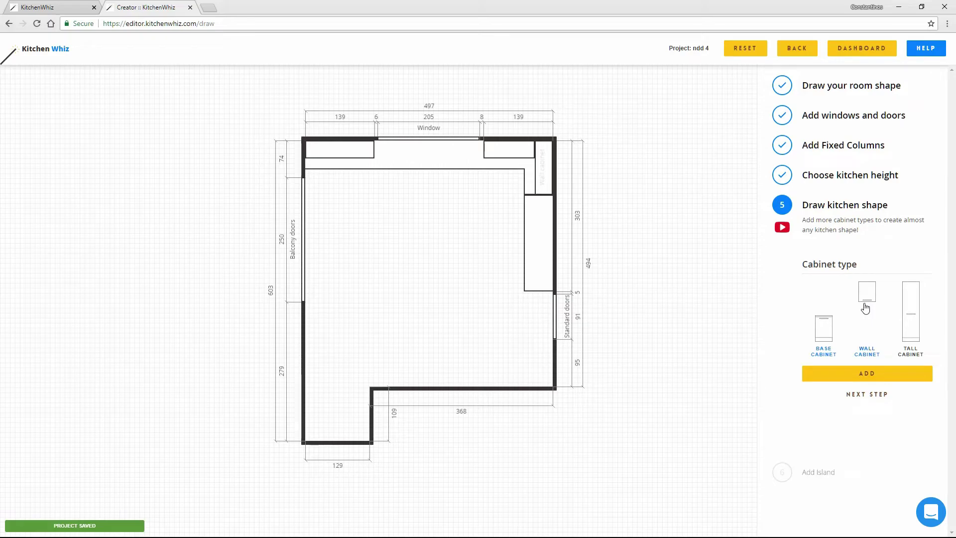
{"action": "left_click", "coordinate": [822, 305]}
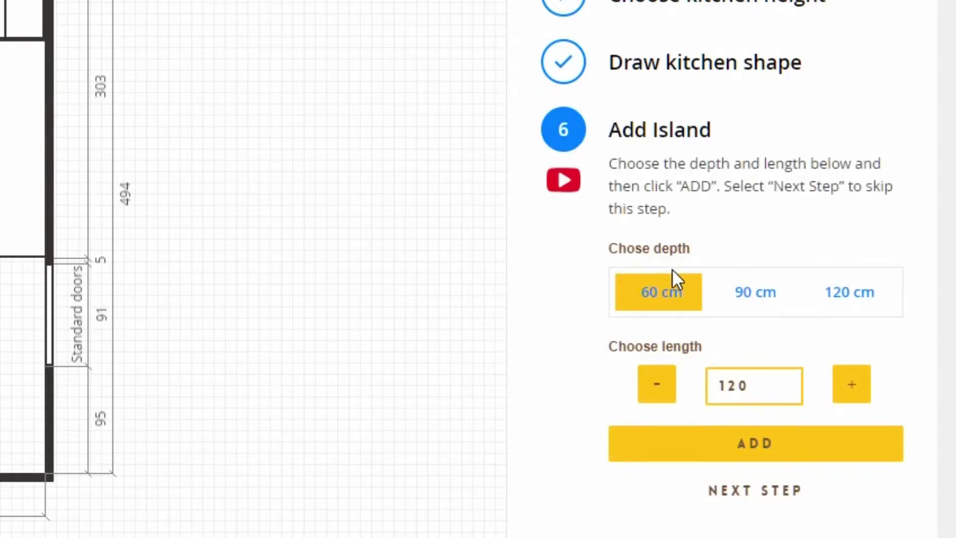
Add an island 60 cm deep and 180 cm long, oriented parallel to the window wall.
{"action": "left_click", "coordinate": [852, 386]}
{"action": "left_click", "coordinate": [753, 444]}
{"action": "left_click_drag", "start_coordinate": [515, 358], "coordinate": [541, 213]}
{"action": "left_click", "coordinate": [539, 213]}
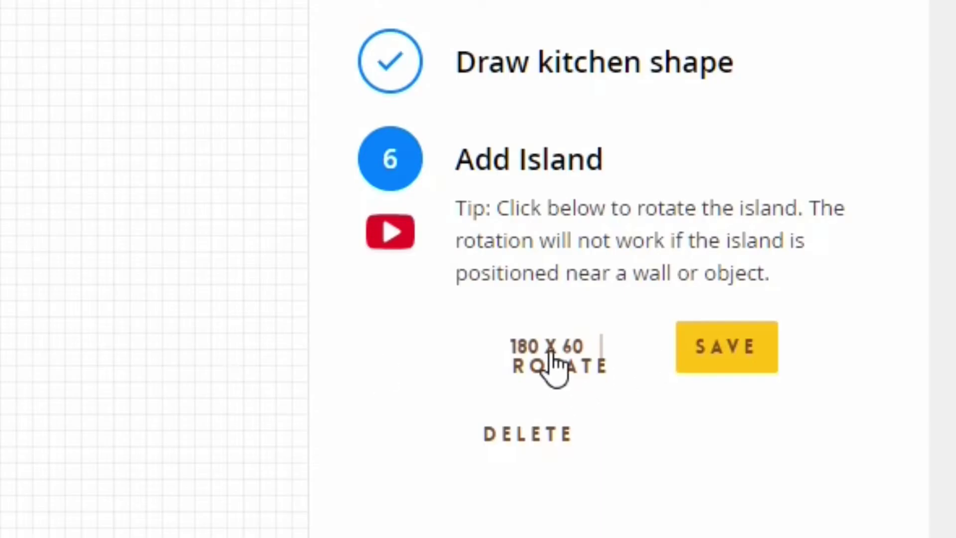
{"action": "left_click", "coordinate": [550, 367]}
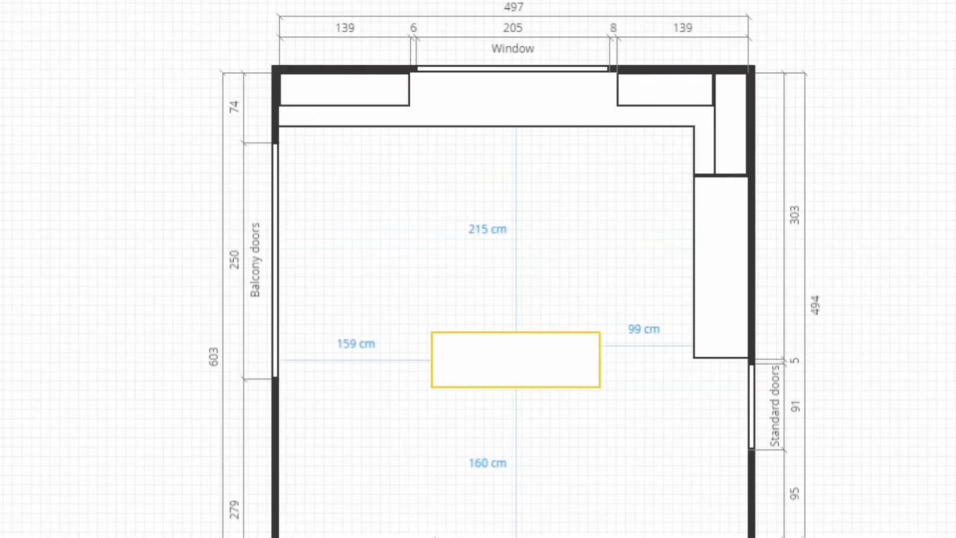
Position the island 89 cm from the window-wall base cabinets and 99 cm from the tall cabinet, save it, and proceed to the sink.
{"action": "left_click_drag", "start_coordinate": [521, 316], "coordinate": [549, 186]}
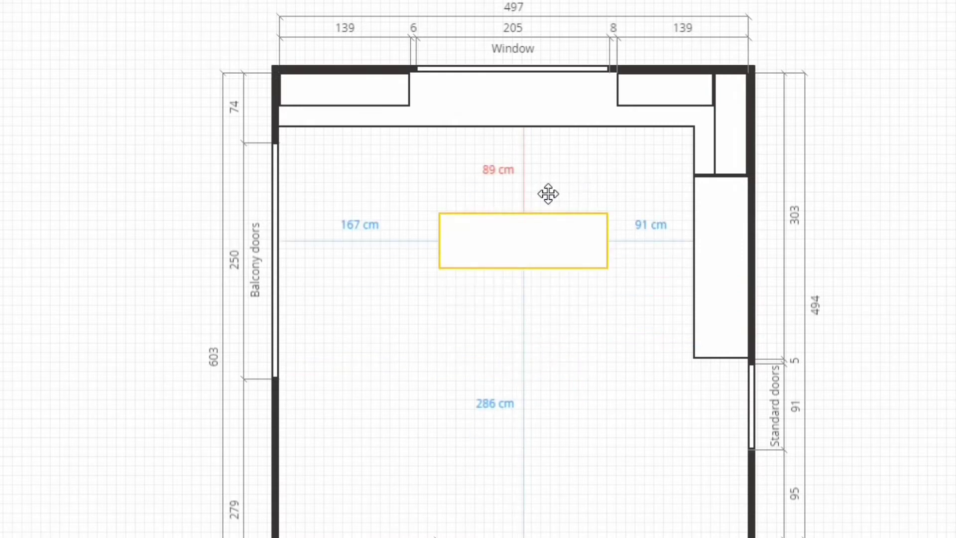
{"action": "left_click_drag", "start_coordinate": [518, 198], "coordinate": [515, 197]}
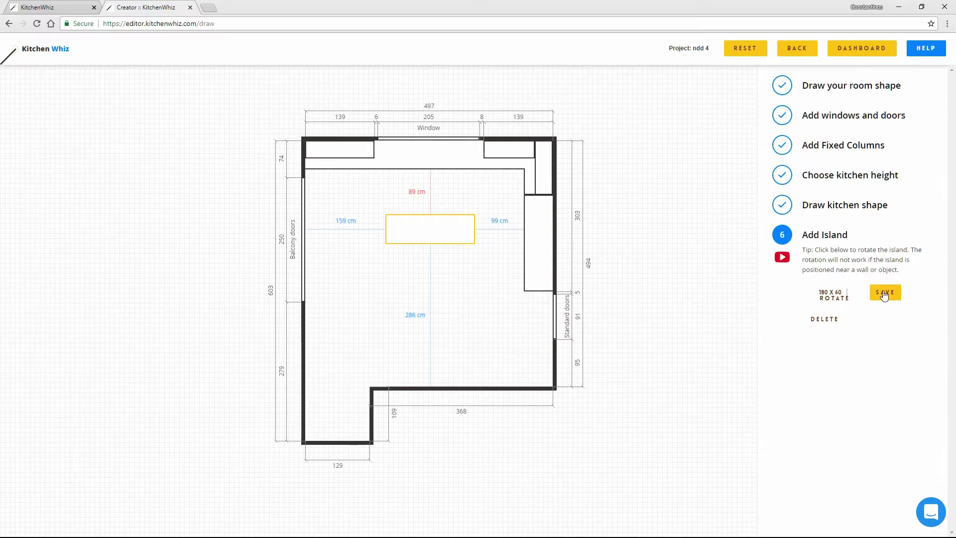
{"action": "left_click", "coordinate": [884, 294]}
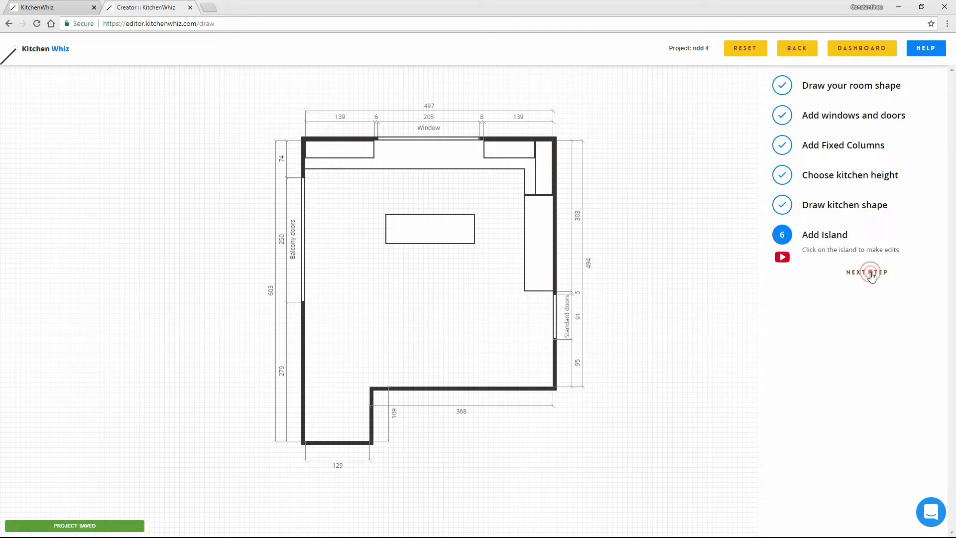
{"action": "left_click", "coordinate": [871, 273]}
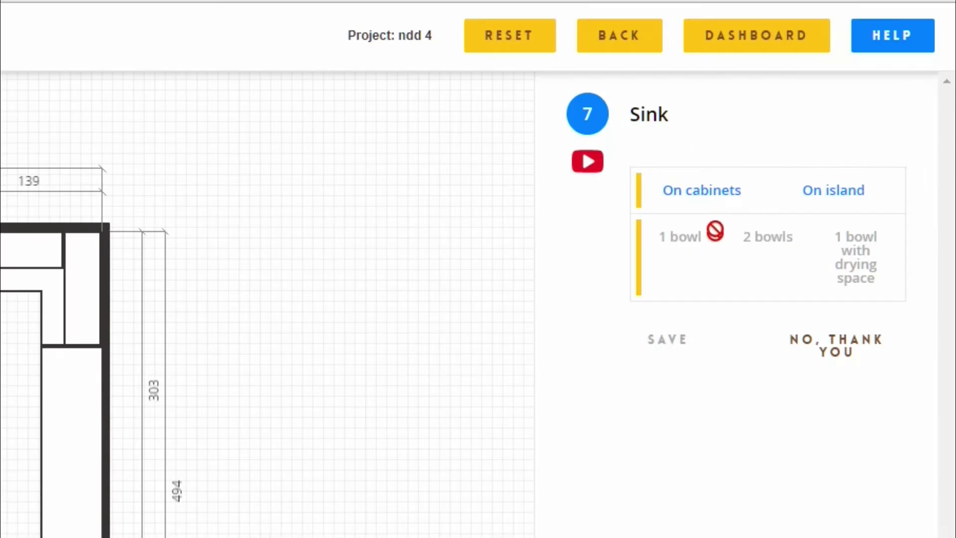
Place a sink with 2 bowls on the base cabinets under the window and save it.
{"action": "left_click", "coordinate": [712, 193]}
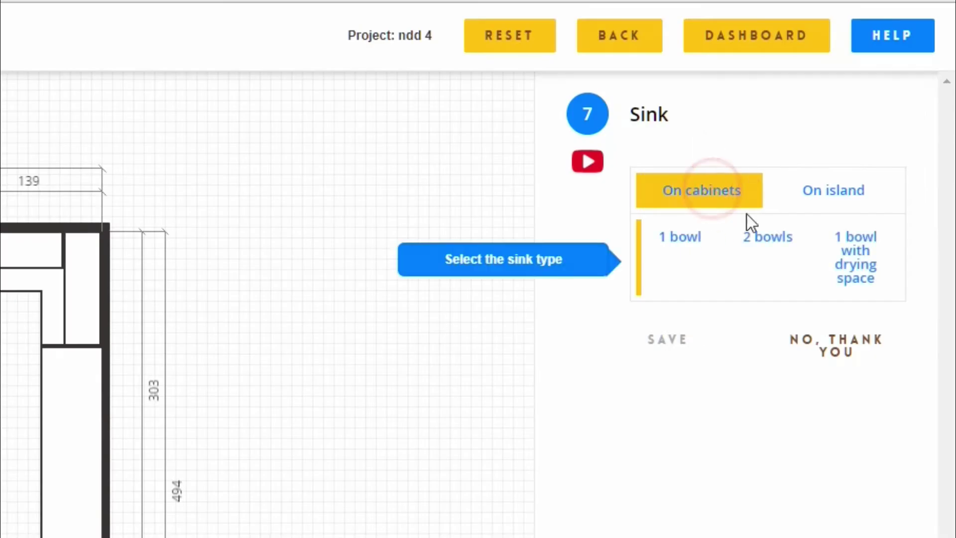
{"action": "left_click", "coordinate": [765, 240]}
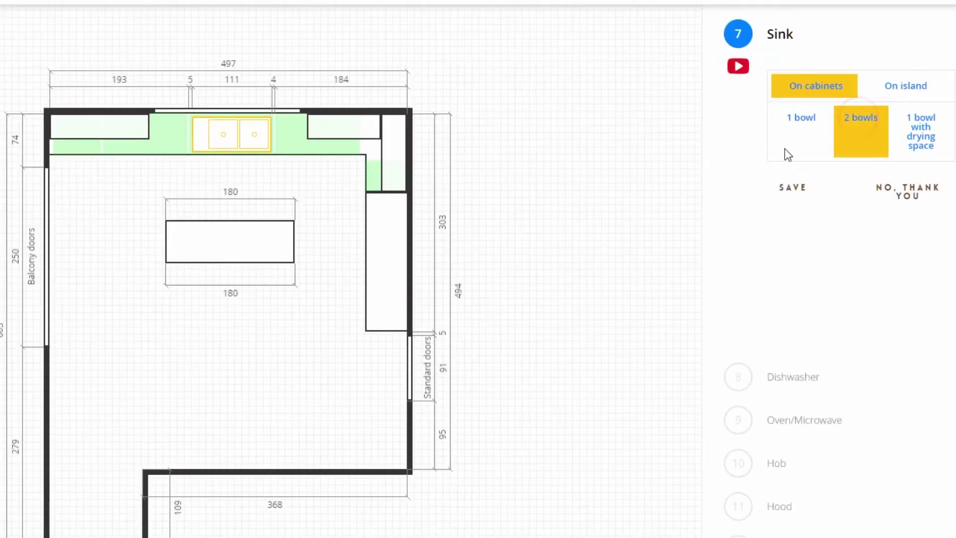
{"action": "left_click", "coordinate": [798, 187]}
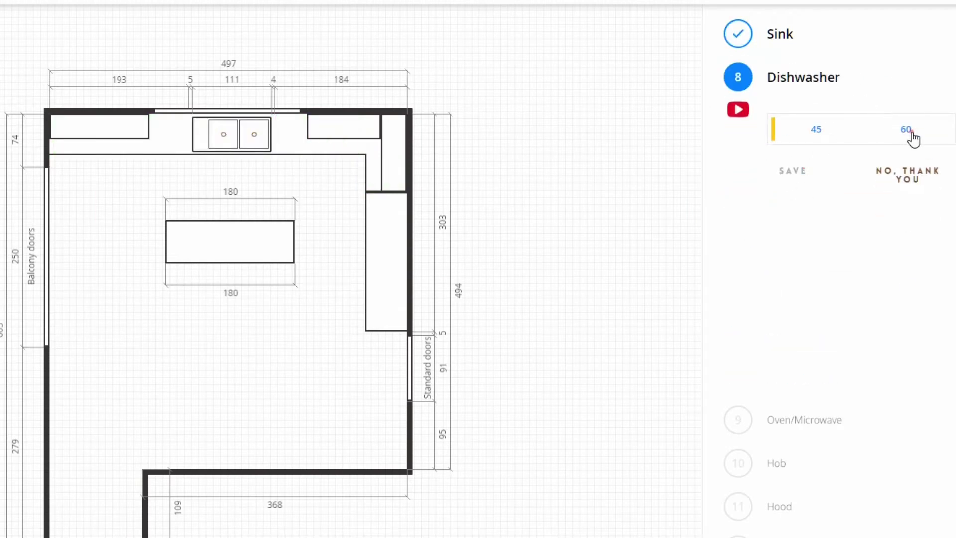
Place a 60 cm dishwasher beside the sink on the balcony-door side and save it.
{"action": "left_click", "coordinate": [907, 130]}
{"action": "left_click_drag", "start_coordinate": [296, 143], "coordinate": [207, 142]}
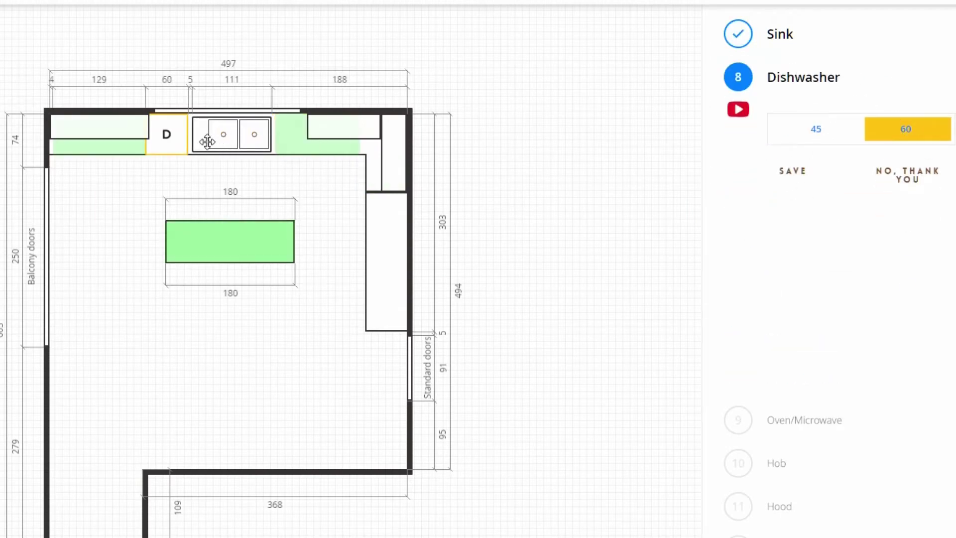
{"action": "left_click", "coordinate": [797, 175]}
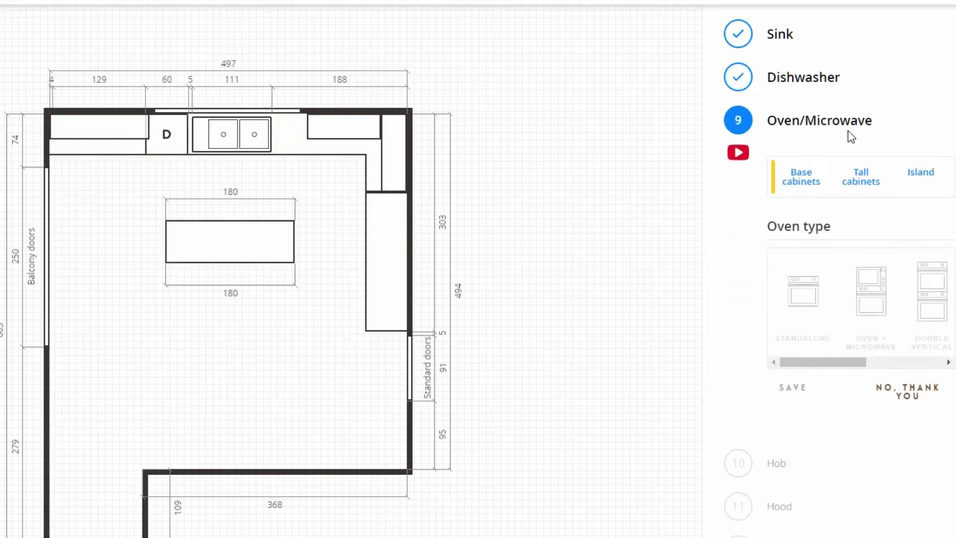
Add a standalone oven in the tall cabinet, next to the base cabinets, and save it.
{"action": "left_click", "coordinate": [861, 177]}
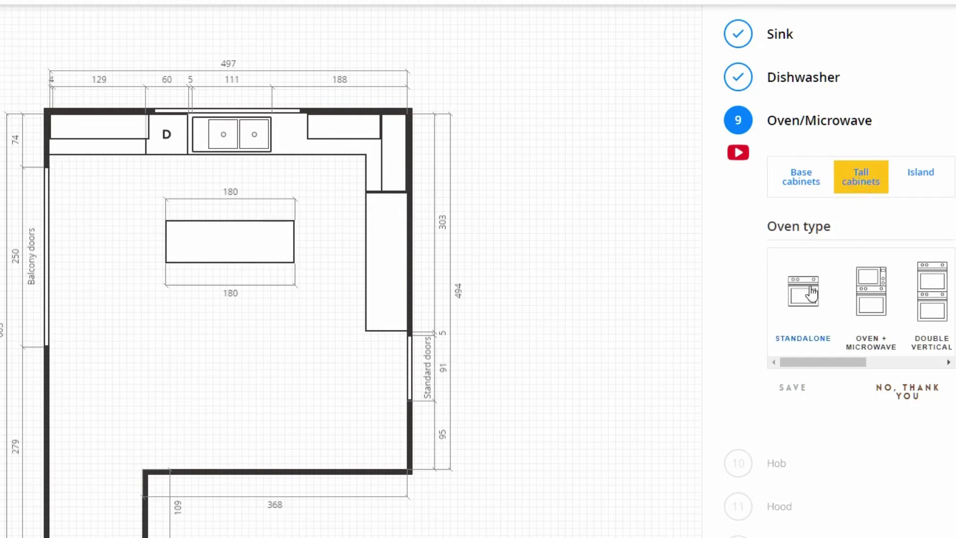
{"action": "left_click", "coordinate": [802, 293]}
{"action": "left_click", "coordinate": [797, 391]}
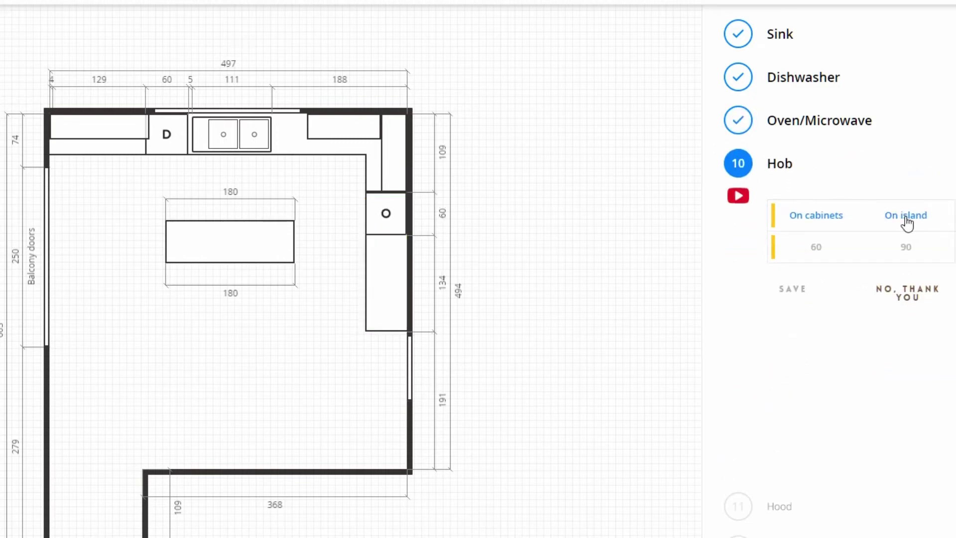
Place a 90 cm hob on the island, 45 cm from each end, and save it.
{"action": "left_click", "coordinate": [906, 219]}
{"action": "left_click", "coordinate": [906, 247]}
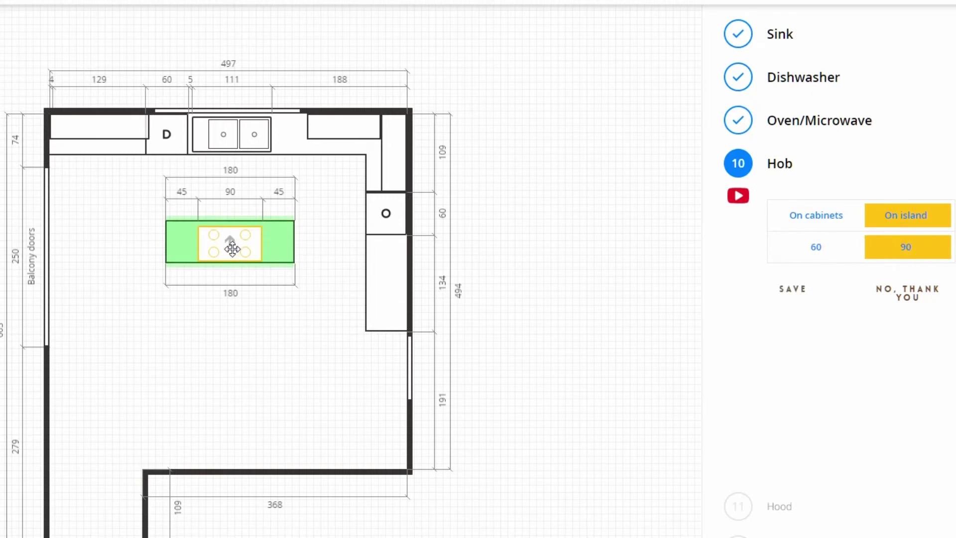
{"action": "left_click_drag", "start_coordinate": [232, 249], "coordinate": [232, 224]}
{"action": "left_click", "coordinate": [794, 294]}
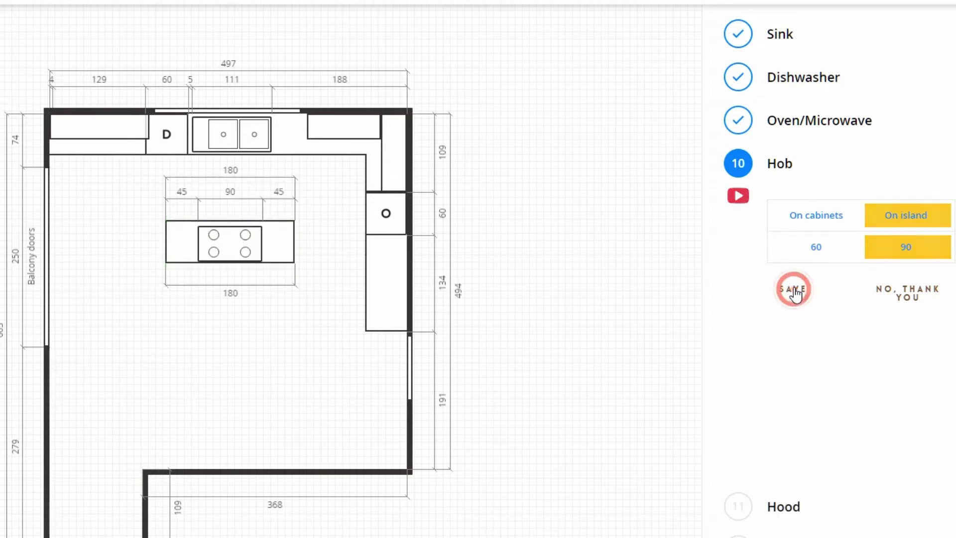
Add a freestanding 90 cm hood above the island hob and save it.
{"action": "left_click", "coordinate": [903, 263]}
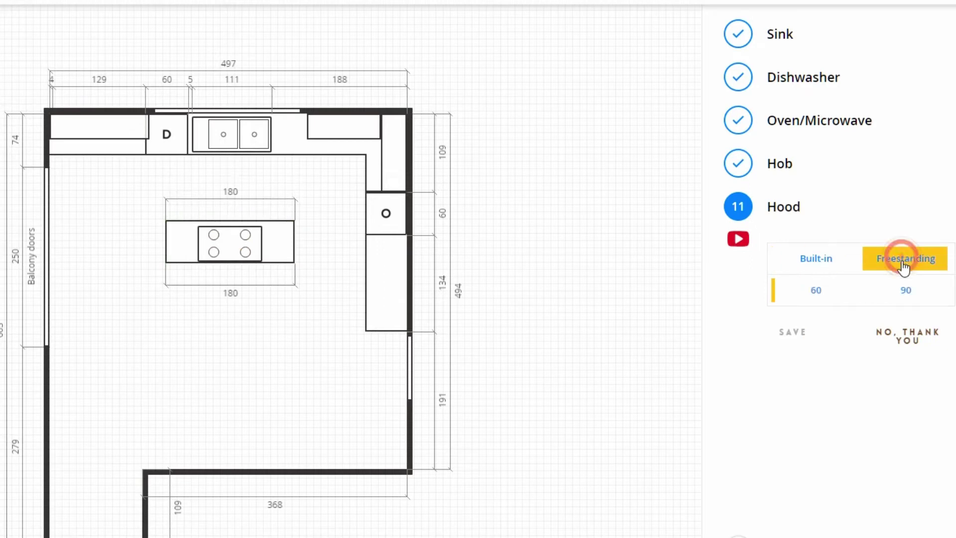
{"action": "left_click", "coordinate": [915, 297]}
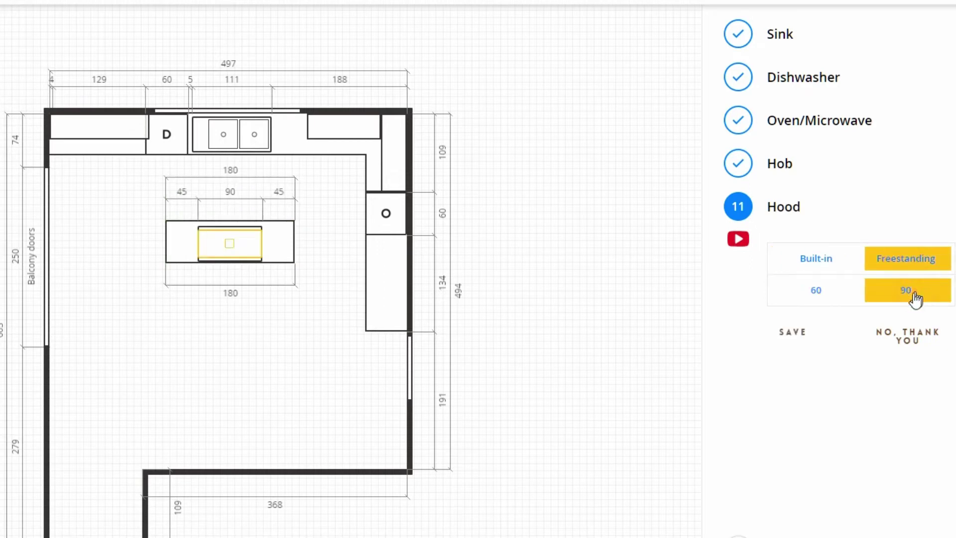
{"action": "left_click", "coordinate": [795, 338]}
Place a freestanding 80 cm fridge at the standard-door end of the tall cabinet and decline the washing machine.
{"action": "left_click", "coordinate": [905, 301]}
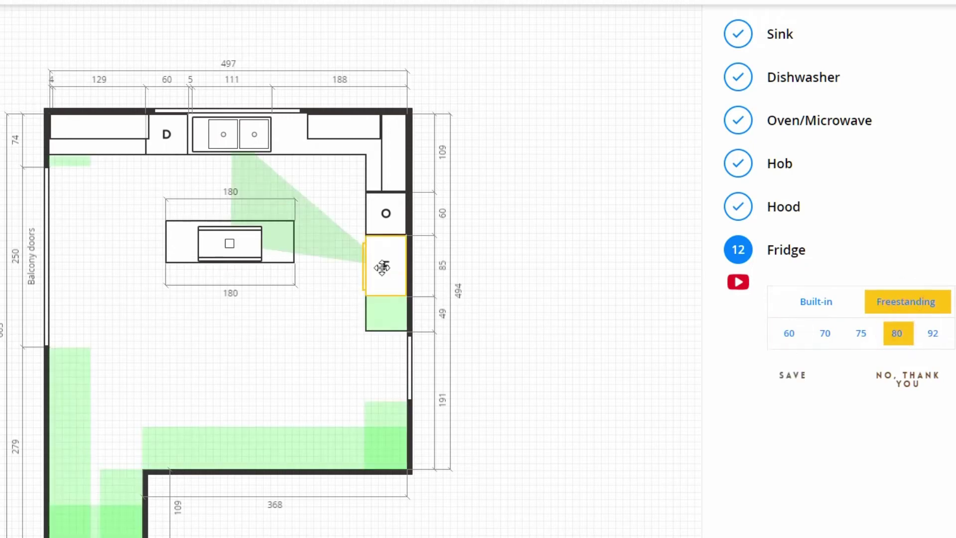
{"action": "left_click_drag", "start_coordinate": [382, 267], "coordinate": [382, 304]}
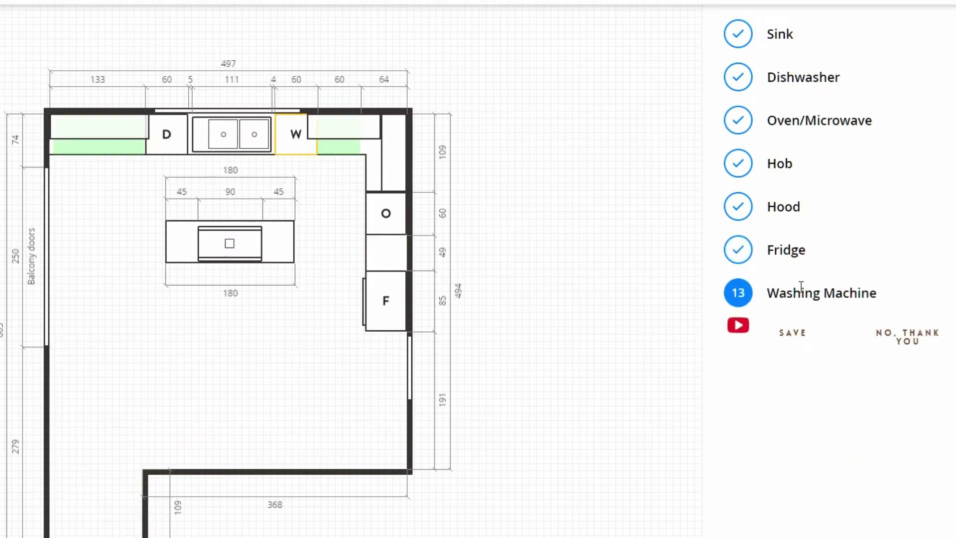
{"action": "left_click", "coordinate": [906, 337]}
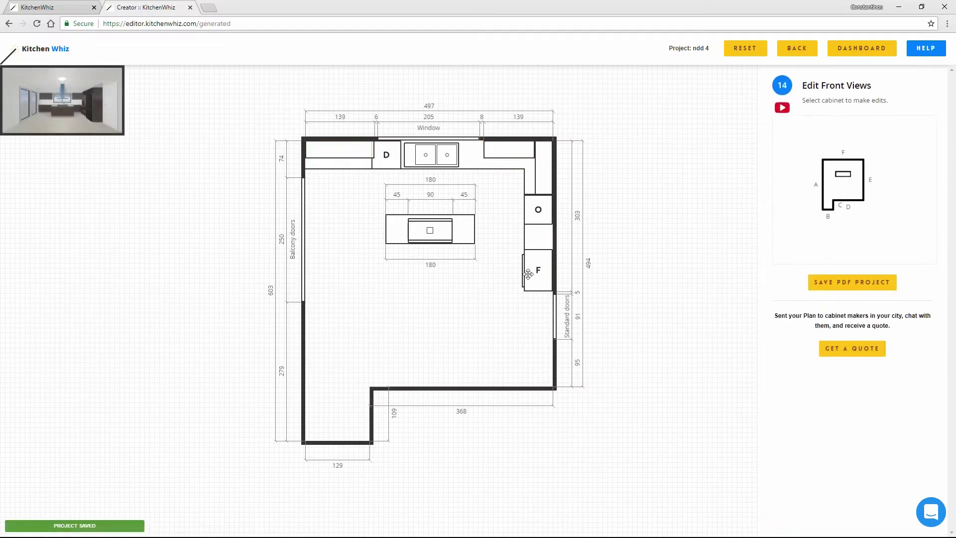
Examine the generated top view and the front views of walls F and E.
{"action": "left_click", "coordinate": [465, 301]}
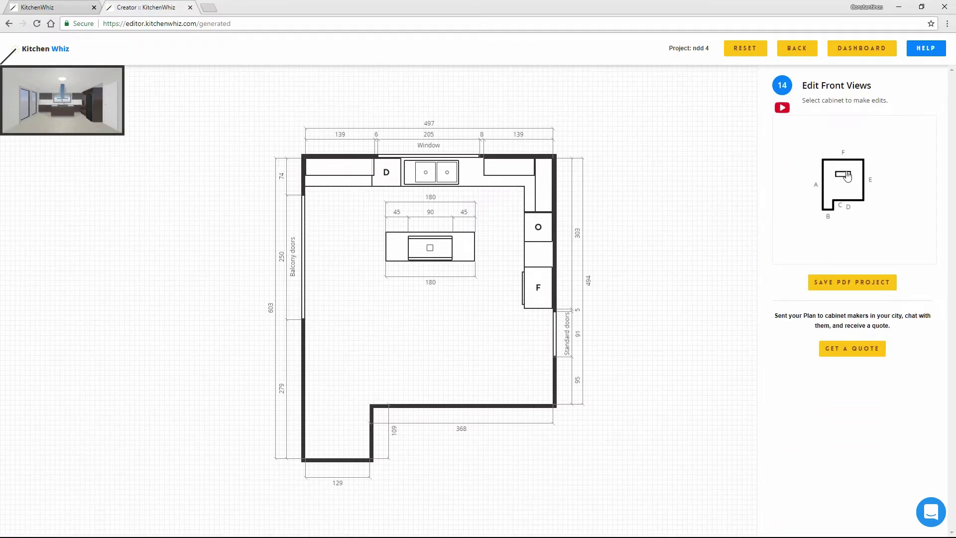
{"action": "left_click", "coordinate": [846, 162]}
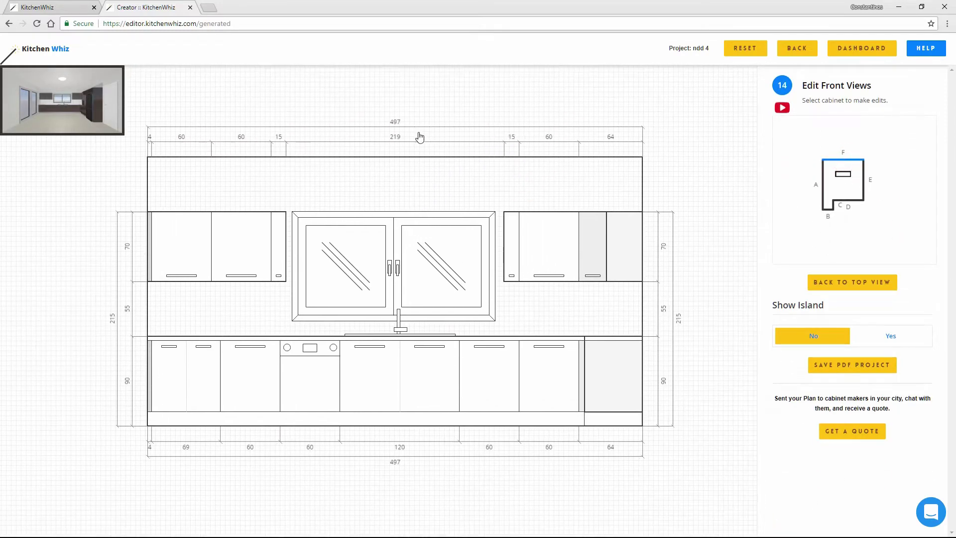
{"action": "left_click", "coordinate": [865, 182]}
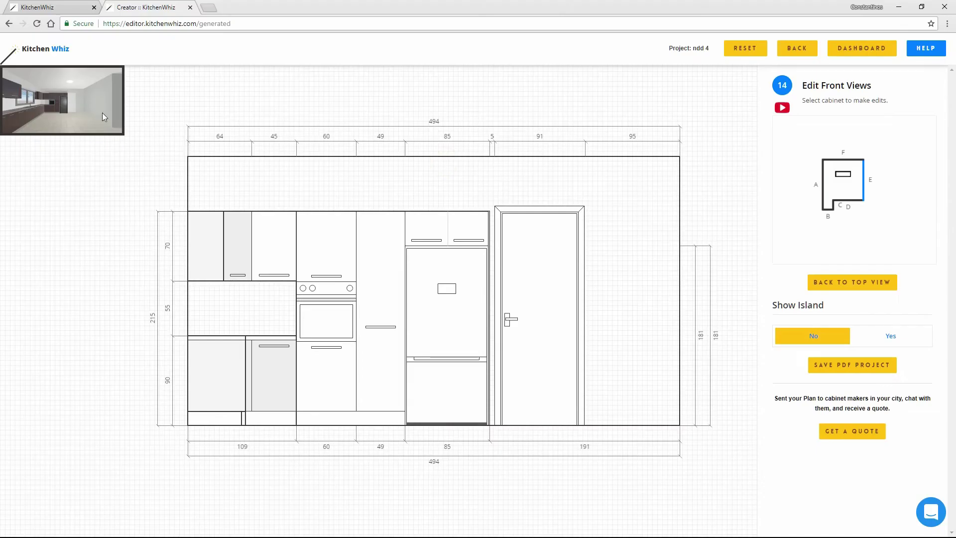
Open the 3D view, walk around the kitchen to examine the cabinets and island, and exit it.
{"action": "left_click", "coordinate": [102, 116]}
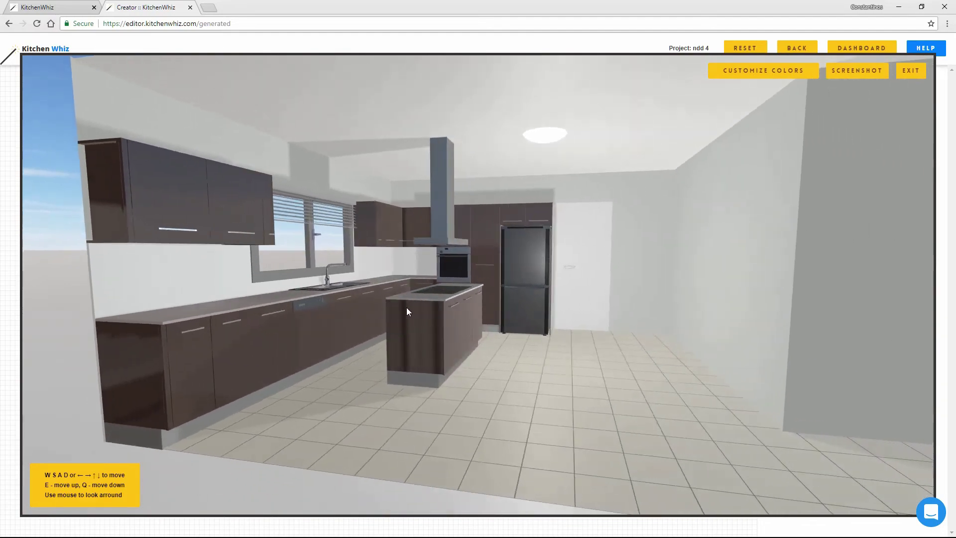
{"action": "left_click_drag", "start_coordinate": [406, 307], "coordinate": [440, 318]}
{"action": "key", "text": "d"}
{"action": "key", "text": "a"}
{"action": "key", "text": "a"}
{"action": "key", "text": "s"}
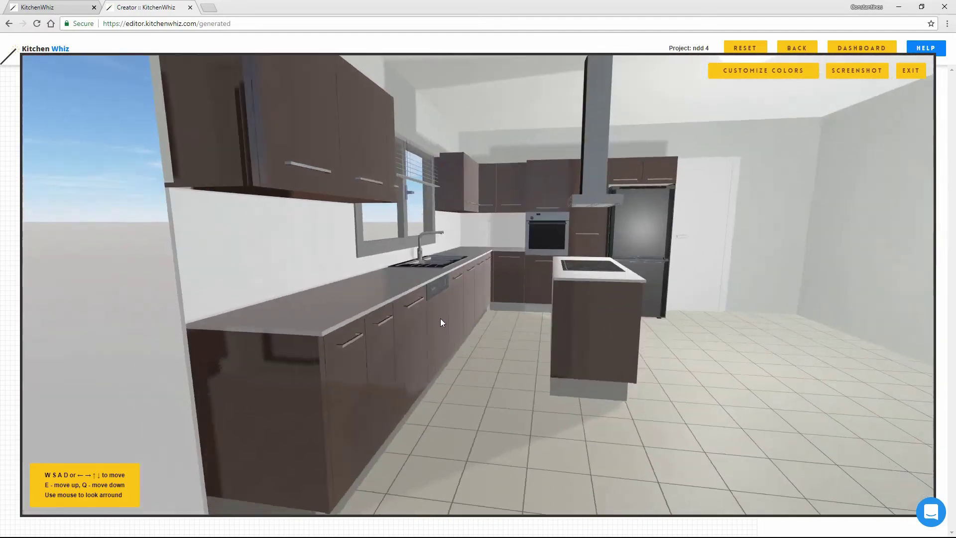
{"action": "key", "text": "d"}
{"action": "left_click", "coordinate": [911, 71]}
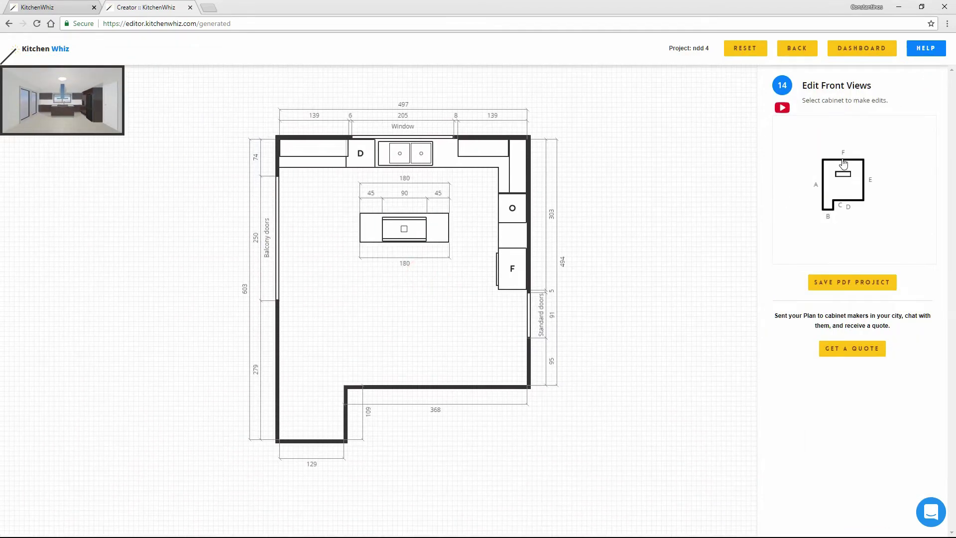
Bring up the front view of wall F and examine its base and upper cabinets around the window.
{"action": "left_click", "coordinate": [842, 160]}
{"action": "left_click_drag", "start_coordinate": [471, 207], "coordinate": [420, 182]}
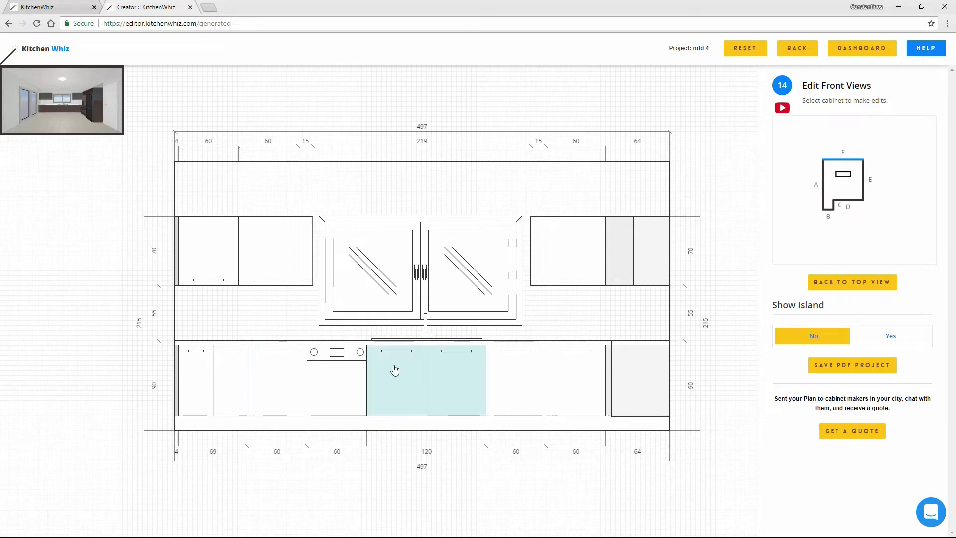
{"action": "left_click_drag", "start_coordinate": [465, 197], "coordinate": [463, 174]}
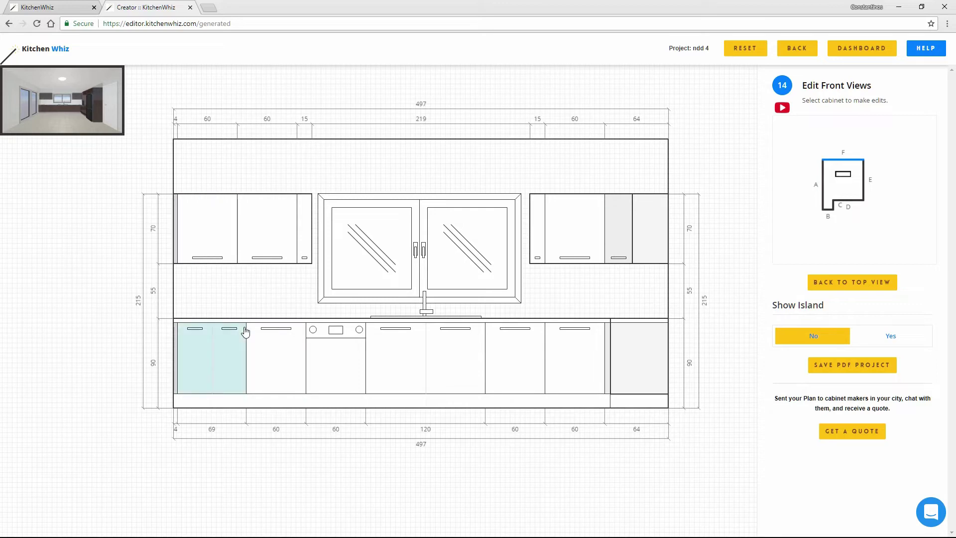
{"action": "left_click", "coordinate": [866, 181]}
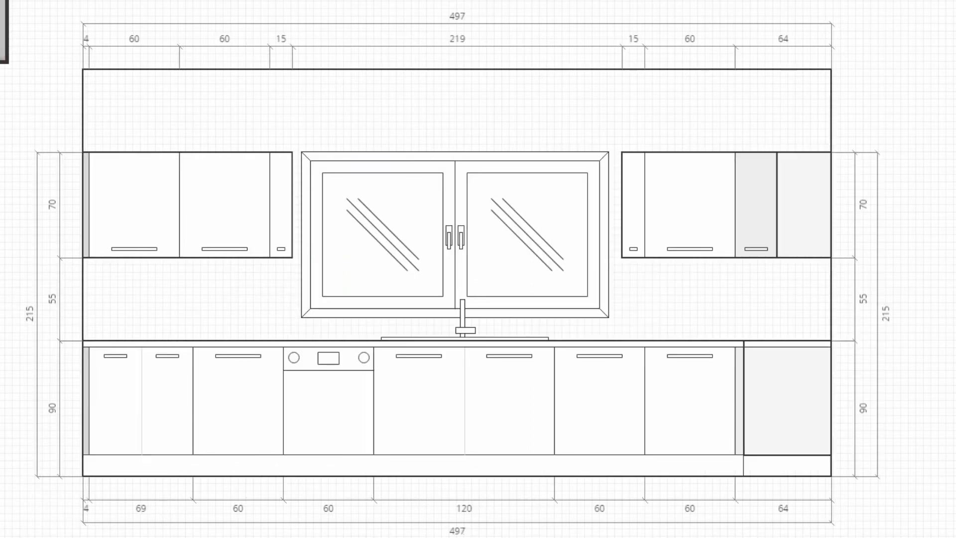
{"action": "left_click_drag", "start_coordinate": [395, 109], "coordinate": [410, 100]}
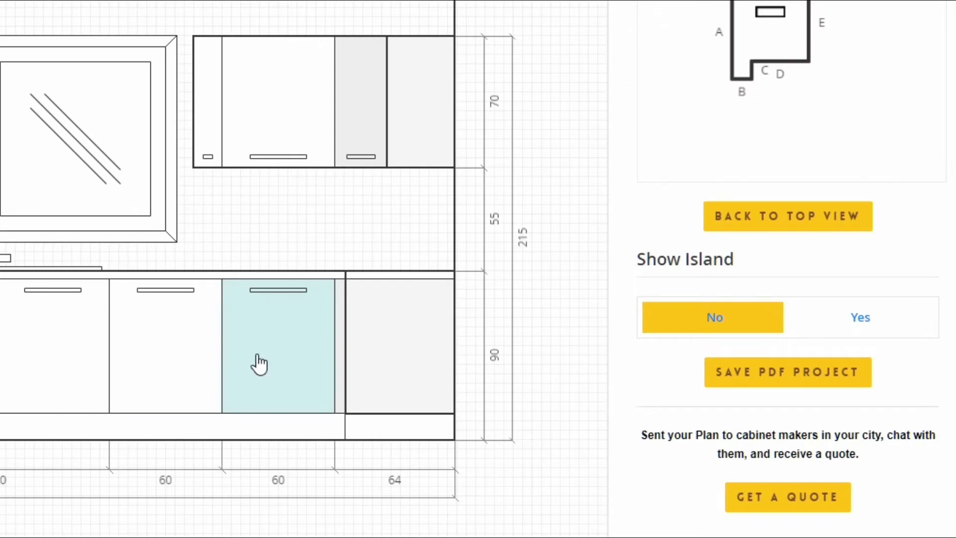
Split the 60 cm base cabinet next to the corner 30:30 and merge its inner half with the neighbouring 60 cm cabinet.
{"action": "left_click", "coordinate": [258, 356]}
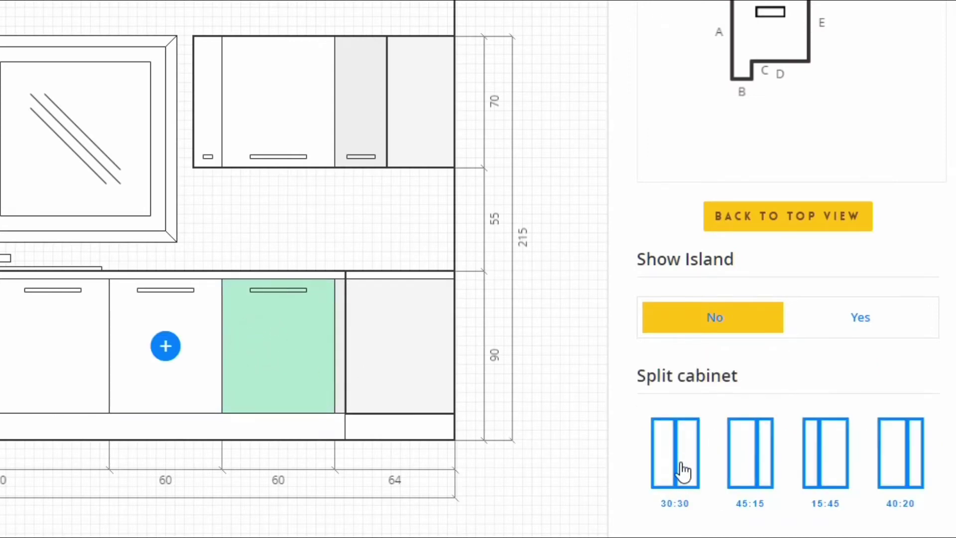
{"action": "left_click", "coordinate": [680, 460]}
{"action": "left_click", "coordinate": [233, 349]}
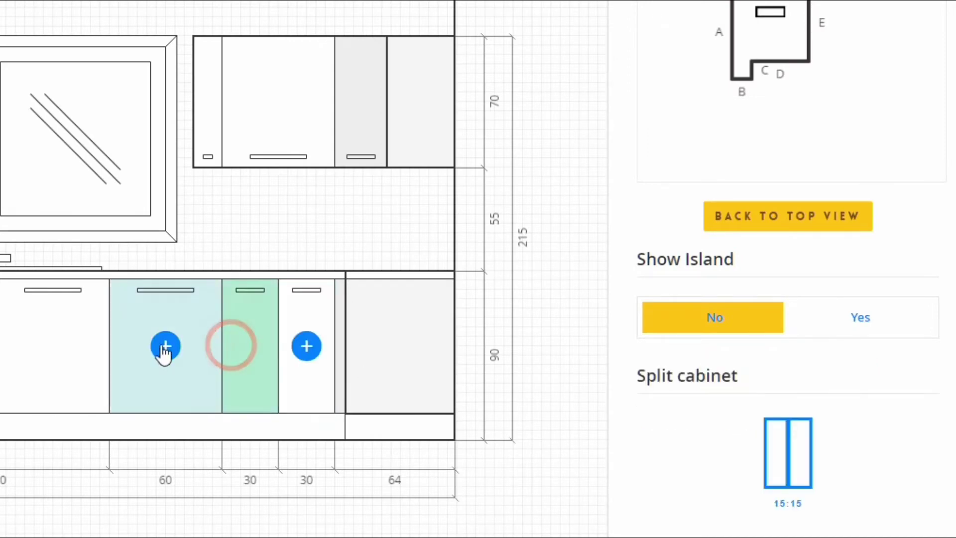
{"action": "left_click", "coordinate": [166, 348]}
{"action": "left_click", "coordinate": [168, 352]}
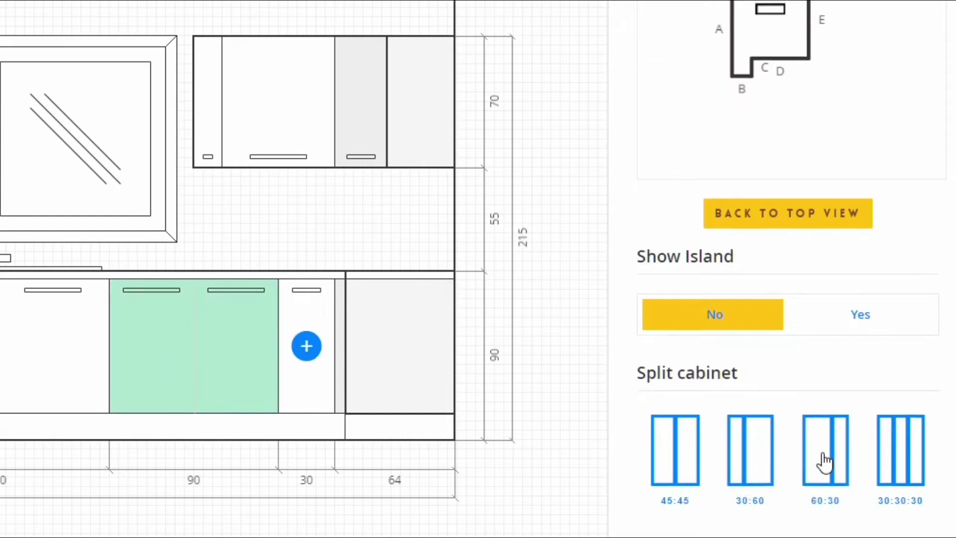
Turn the merged 90 cm base cabinet into drawers of Type 3 and deselect it.
{"action": "scroll", "coordinate": [826, 428], "scroll_direction": "down", "scroll_amount": 5}
{"action": "scroll", "coordinate": [842, 399], "scroll_direction": "down", "scroll_amount": 2}
{"action": "left_click", "coordinate": [859, 369]}
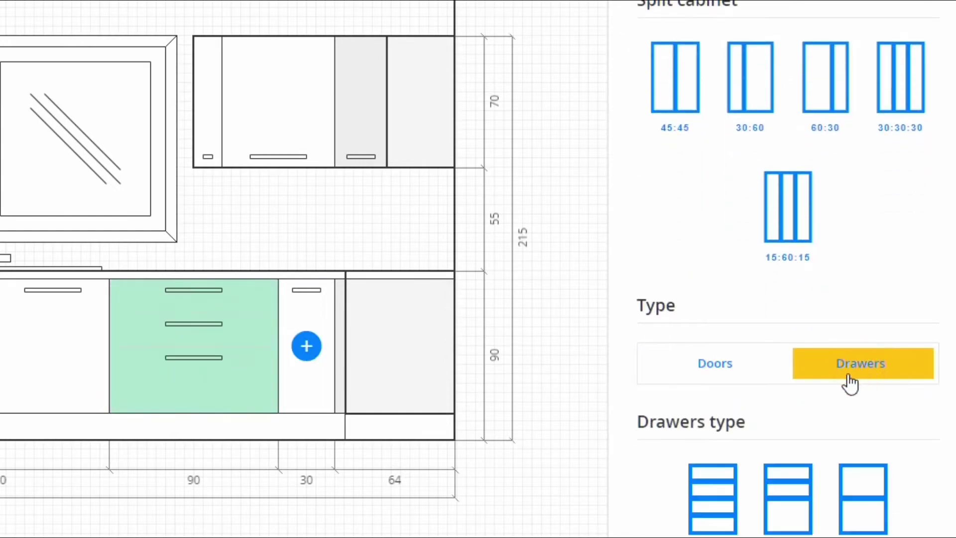
{"action": "scroll", "coordinate": [821, 359], "scroll_direction": "down", "scroll_amount": 4}
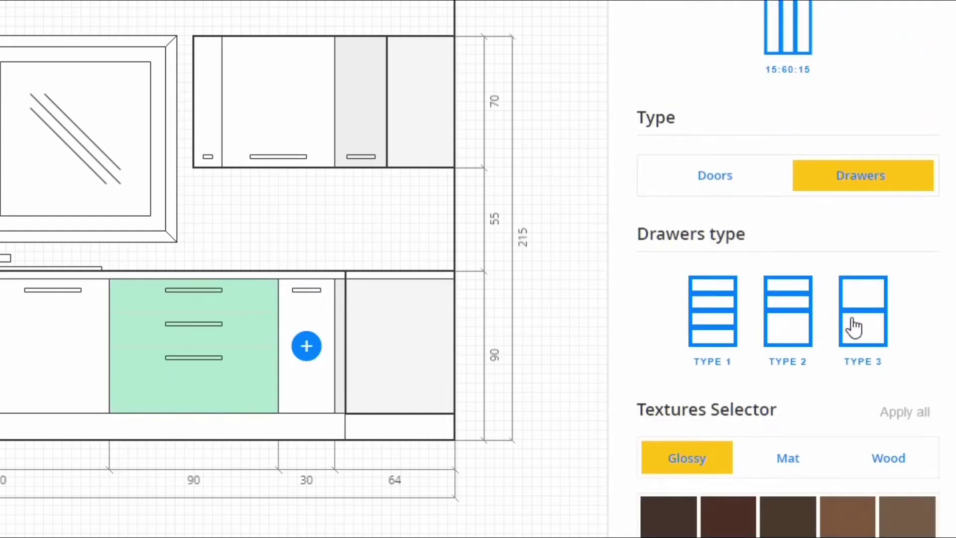
{"action": "left_click", "coordinate": [854, 327]}
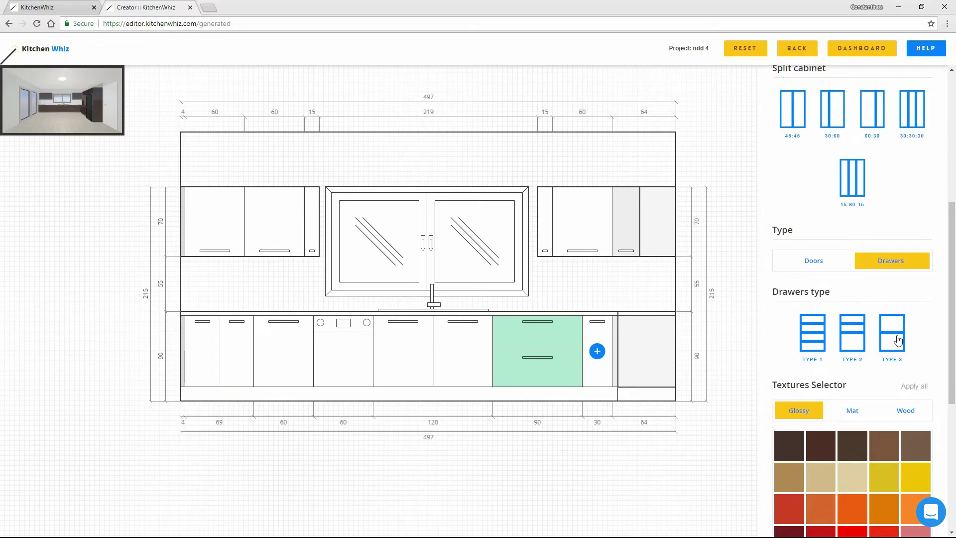
{"action": "left_click", "coordinate": [557, 289]}
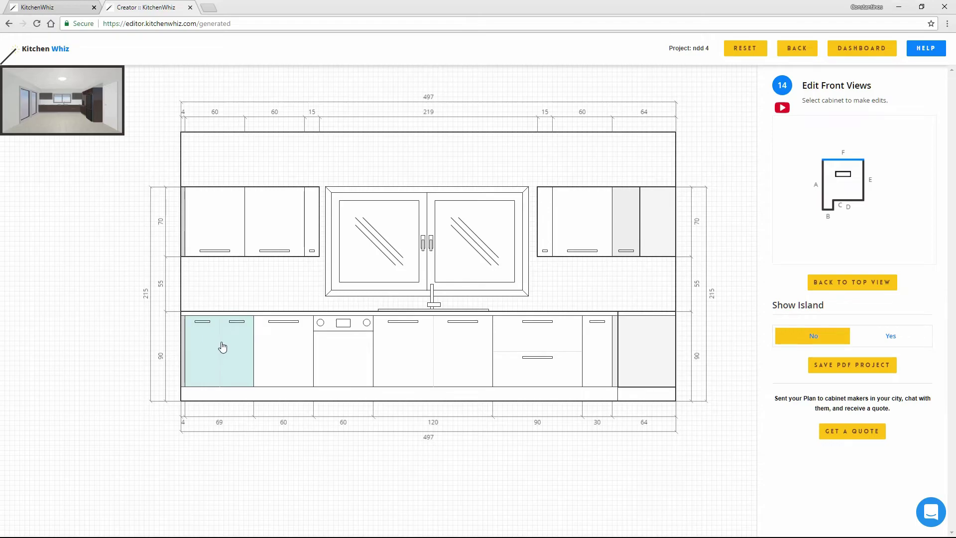
Redivide the two base cabinets between the side wall and dishwasher into 39, 45 and 45 cm units, using 15:45 and 39:30 splits and a merge.
{"action": "left_click", "coordinate": [278, 351]}
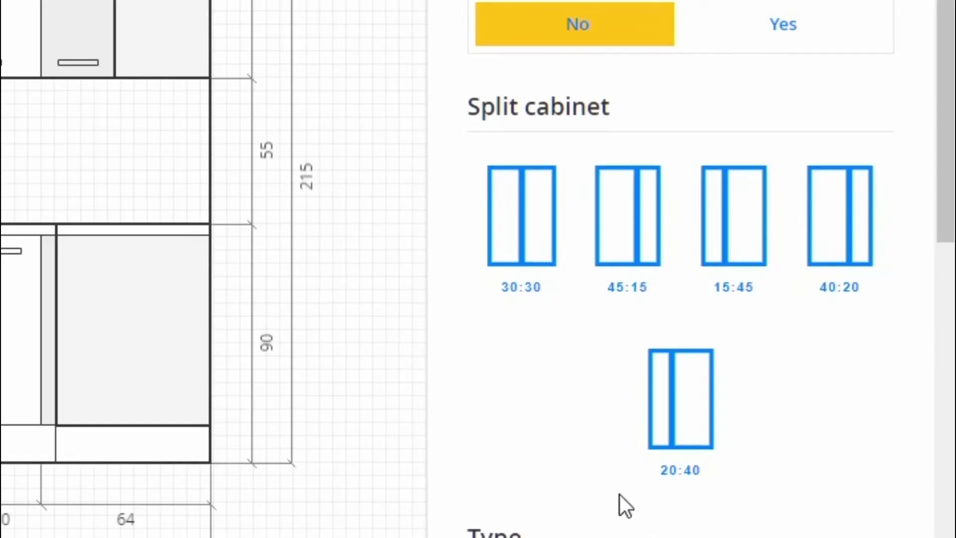
{"action": "left_click", "coordinate": [730, 226]}
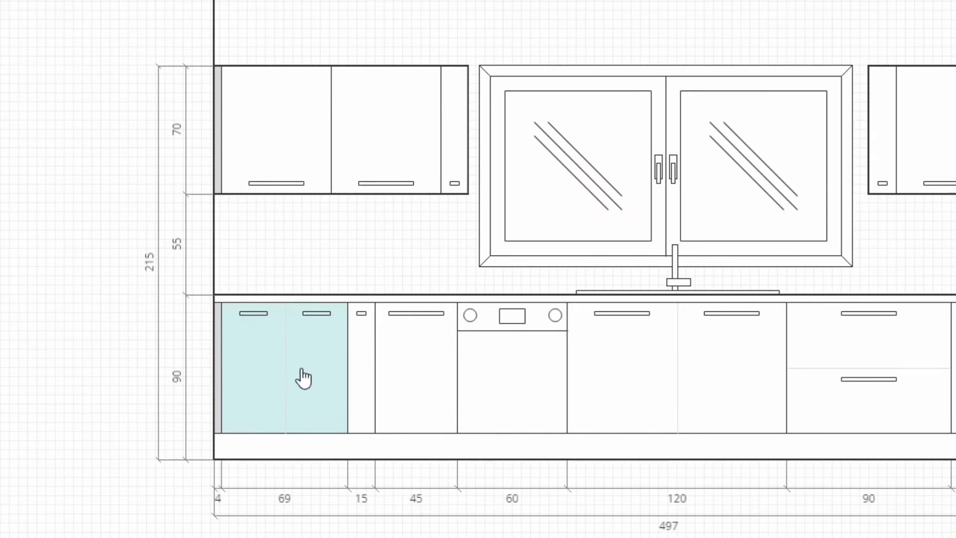
{"action": "left_click", "coordinate": [302, 376]}
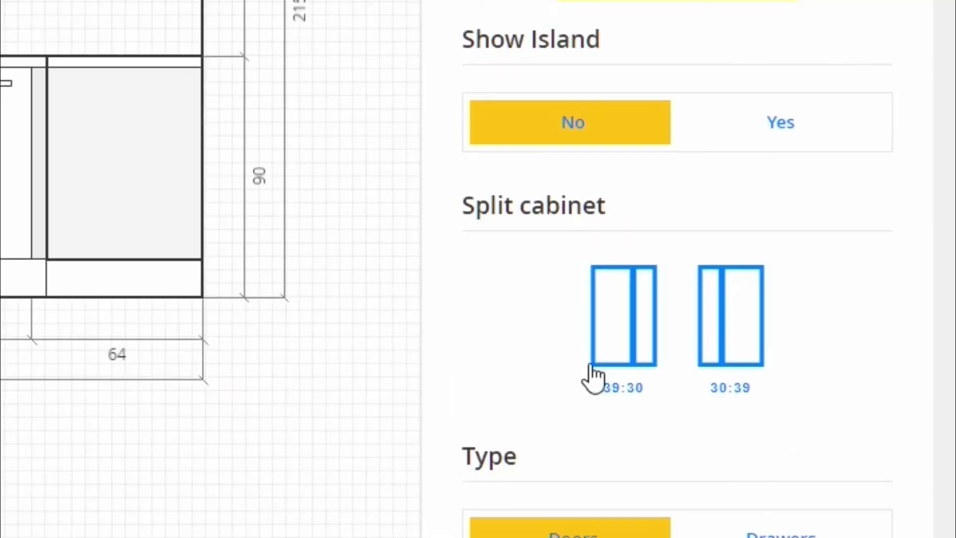
{"action": "scroll", "coordinate": [593, 375], "scroll_direction": "down", "scroll_amount": 3}
{"action": "left_click", "coordinate": [629, 209]}
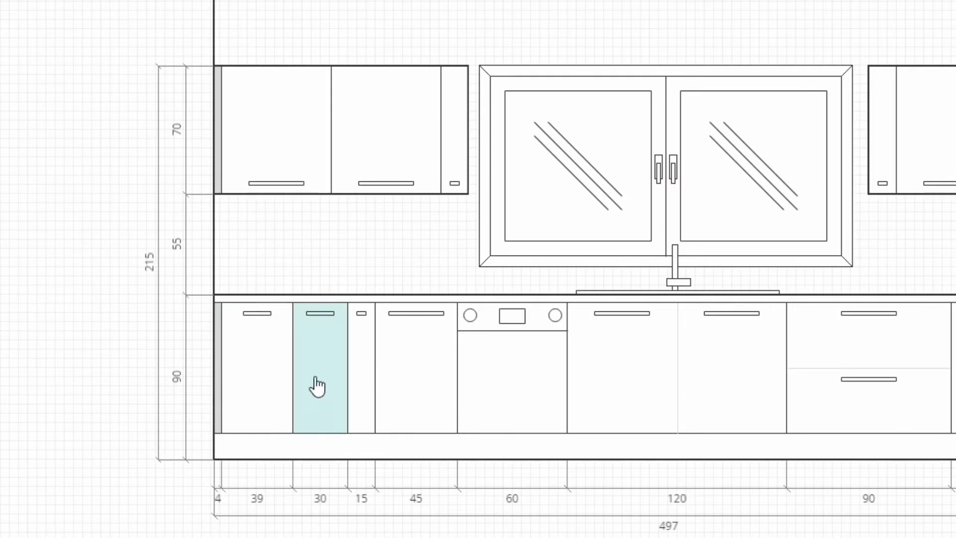
{"action": "left_click", "coordinate": [318, 386]}
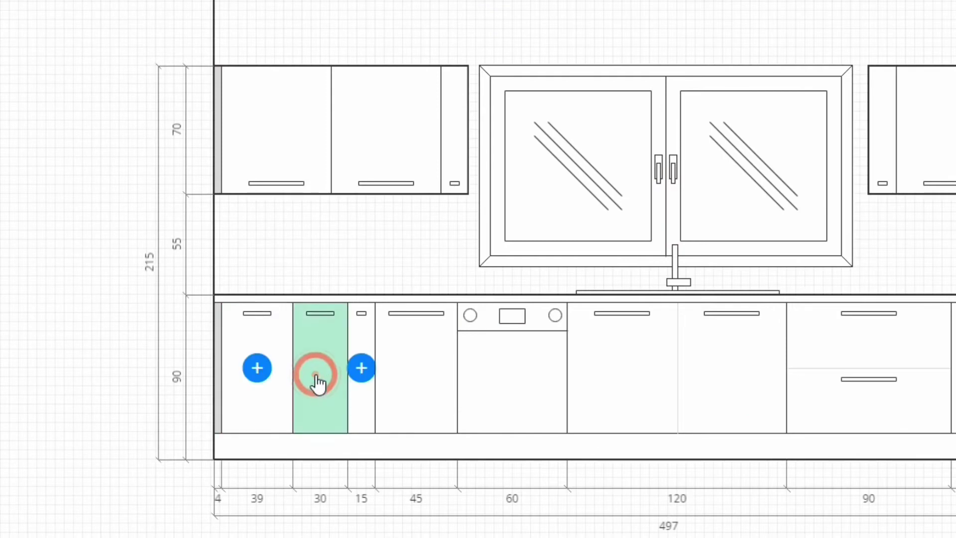
{"action": "left_click", "coordinate": [363, 369]}
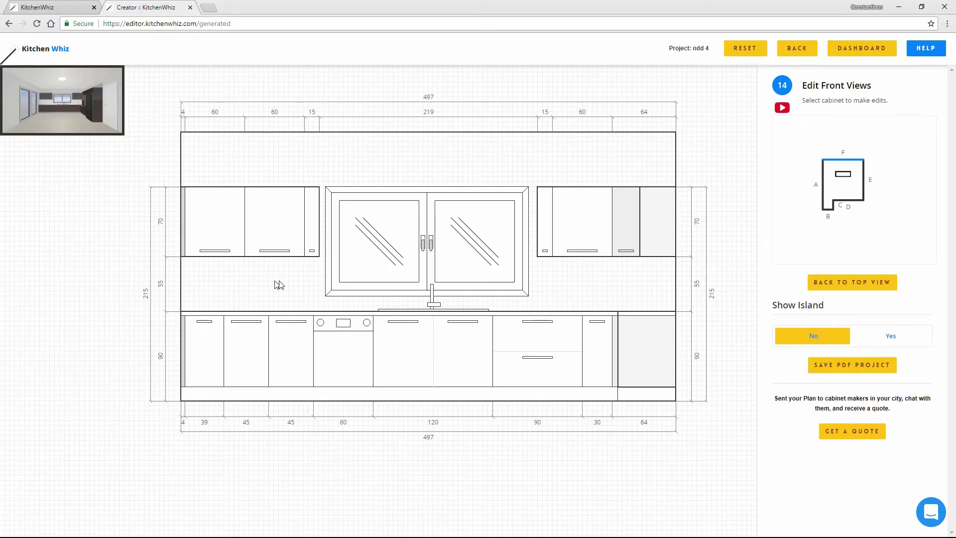
Inspect the edited base cabinets and the island from several viewpoints in the 3D view, and exit it.
{"action": "left_click", "coordinate": [79, 119]}
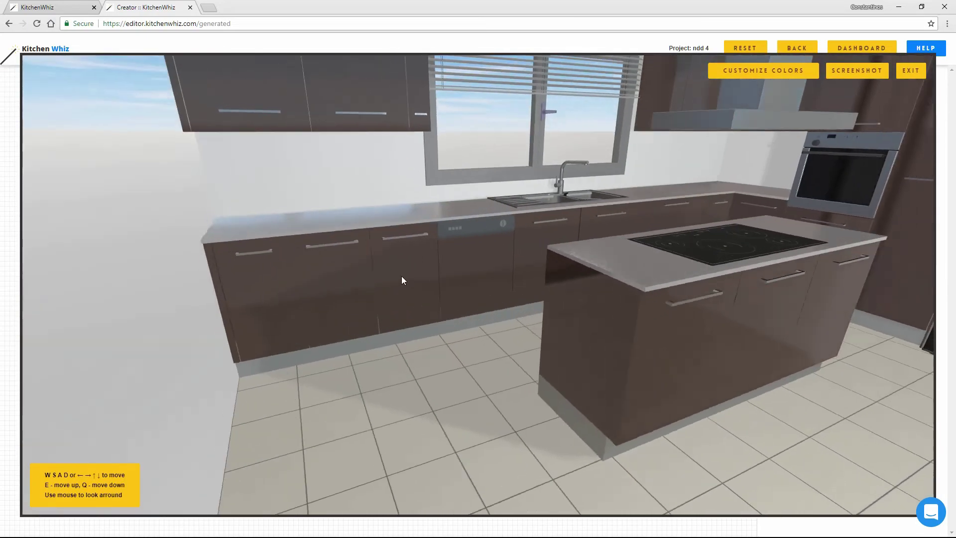
{"action": "key", "text": "s"}
{"action": "mouse_move", "coordinate": [402, 276]}
{"action": "left_mouse_down"}
{"action": "mouse_move", "coordinate": [374, 271]}
{"action": "mouse_move", "coordinate": [401, 274]}
{"action": "left_mouse_up"}
{"action": "key", "text": "s"}
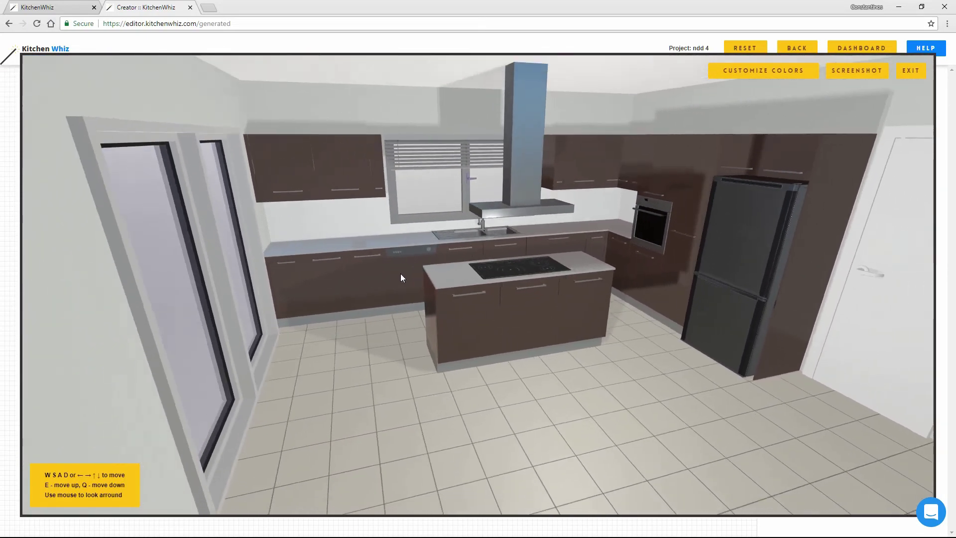
{"action": "left_click", "coordinate": [910, 71]}
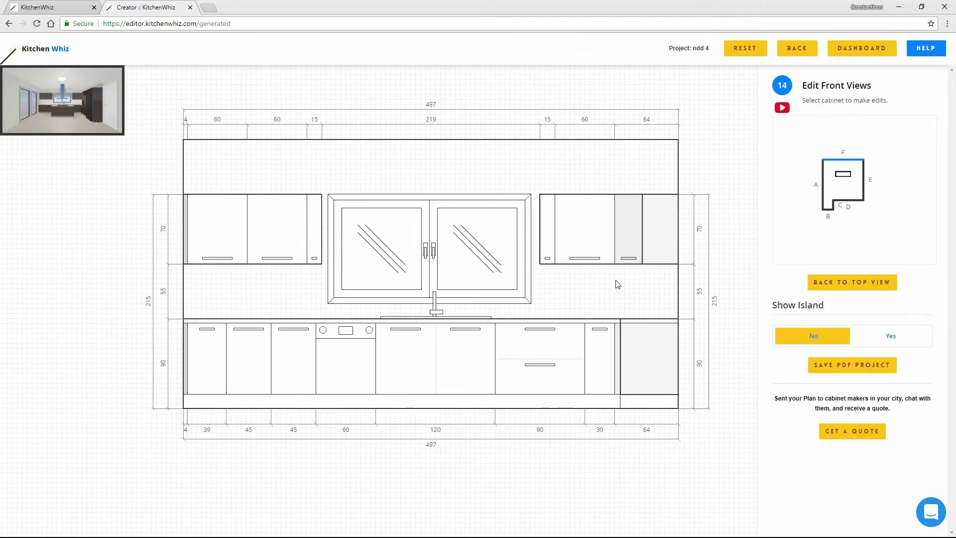
{"action": "left_click", "coordinate": [90, 111]}
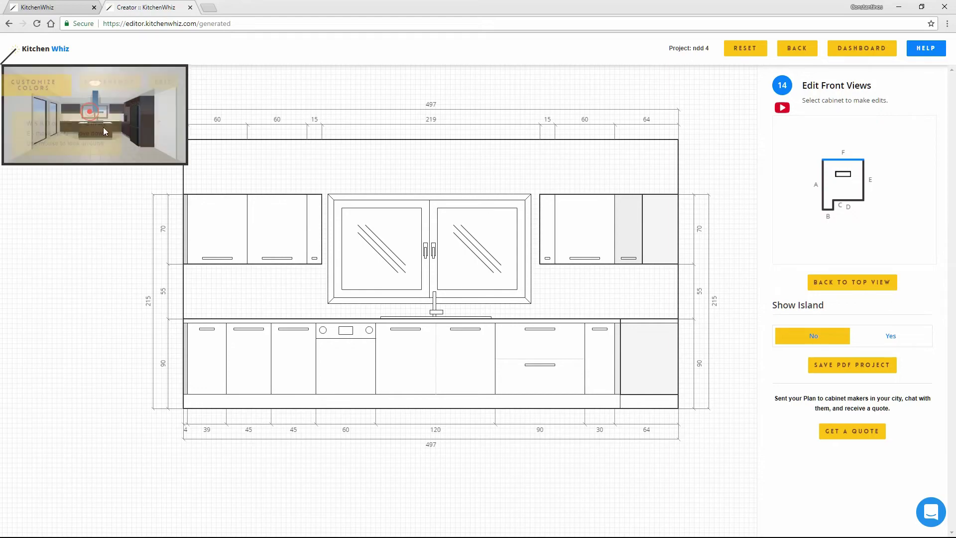
{"action": "mouse_move", "coordinate": [325, 298]}
{"action": "left_mouse_down"}
{"action": "mouse_move", "coordinate": [461, 298]}
{"action": "mouse_move", "coordinate": [583, 273]}
{"action": "left_mouse_up"}
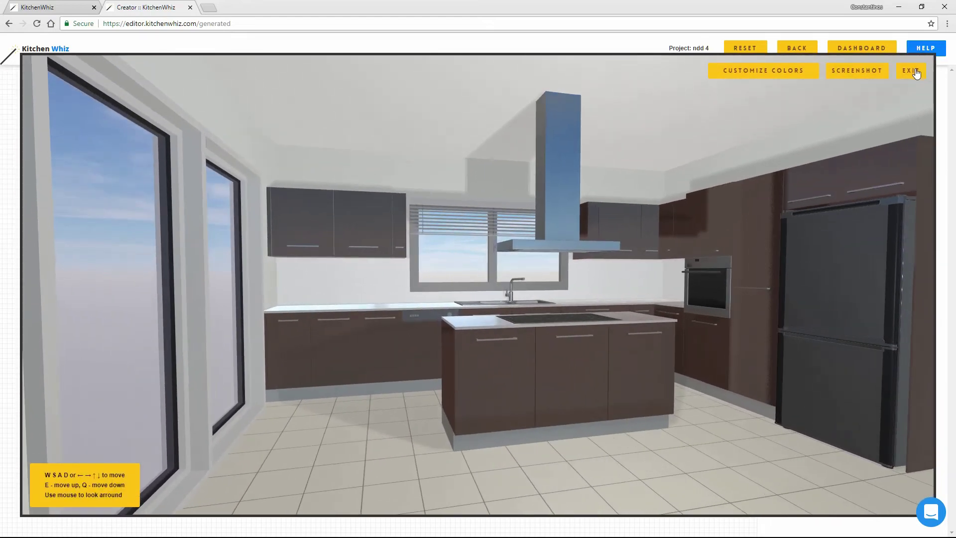
{"action": "left_click", "coordinate": [911, 71]}
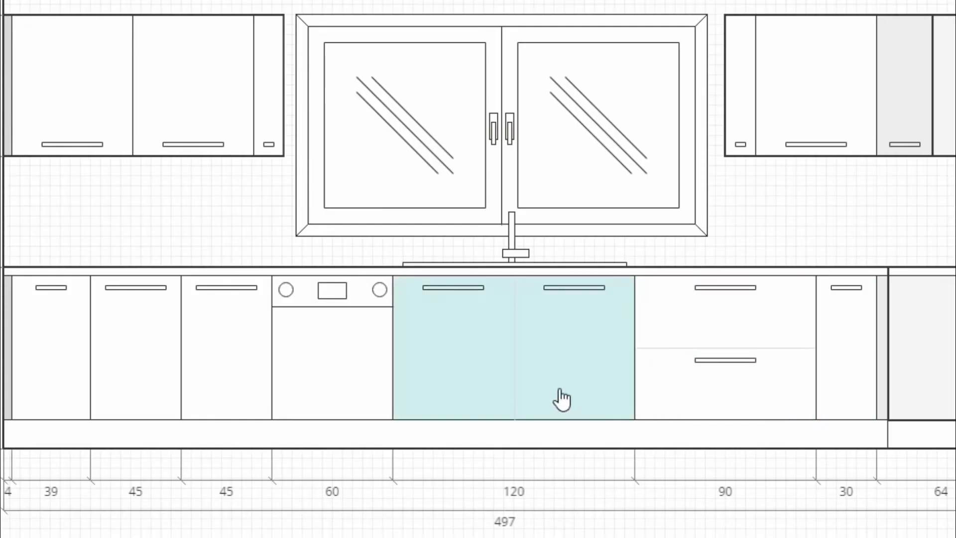
Select the 120 cm sink cabinet, choose the Masonia wood texture and apply it to all cabinets.
{"action": "left_click", "coordinate": [448, 357]}
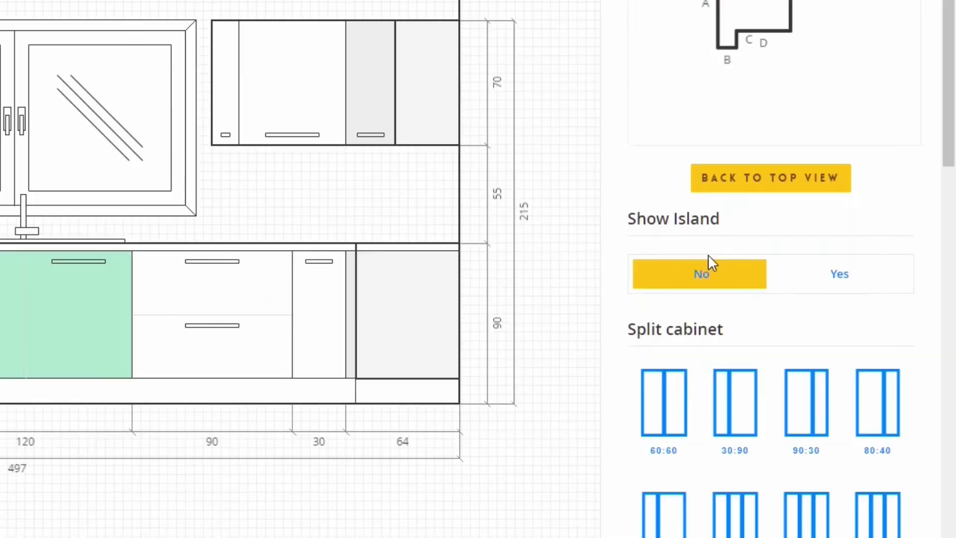
{"action": "scroll", "coordinate": [711, 258], "scroll_direction": "down", "scroll_amount": 10}
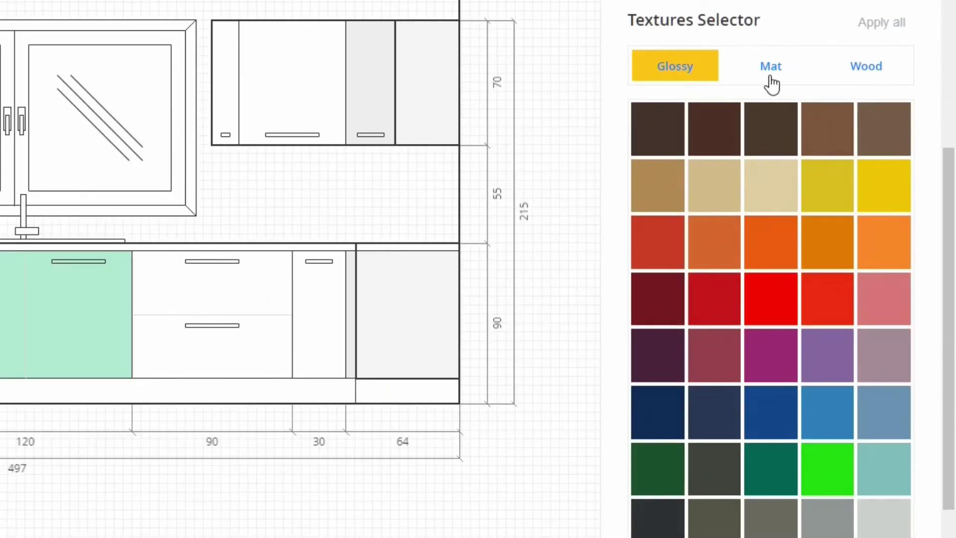
{"action": "left_click", "coordinate": [770, 67]}
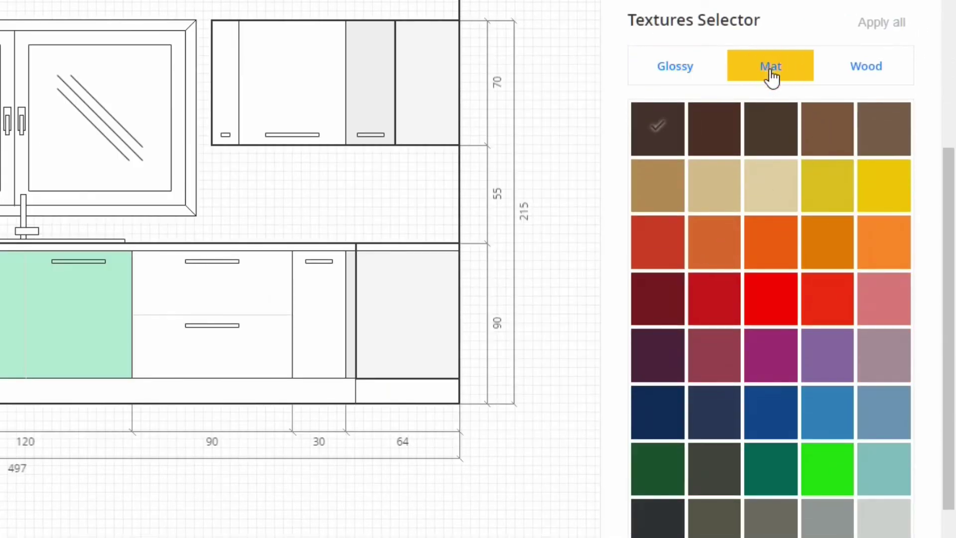
{"action": "scroll", "coordinate": [772, 72], "scroll_direction": "down", "scroll_amount": 2}
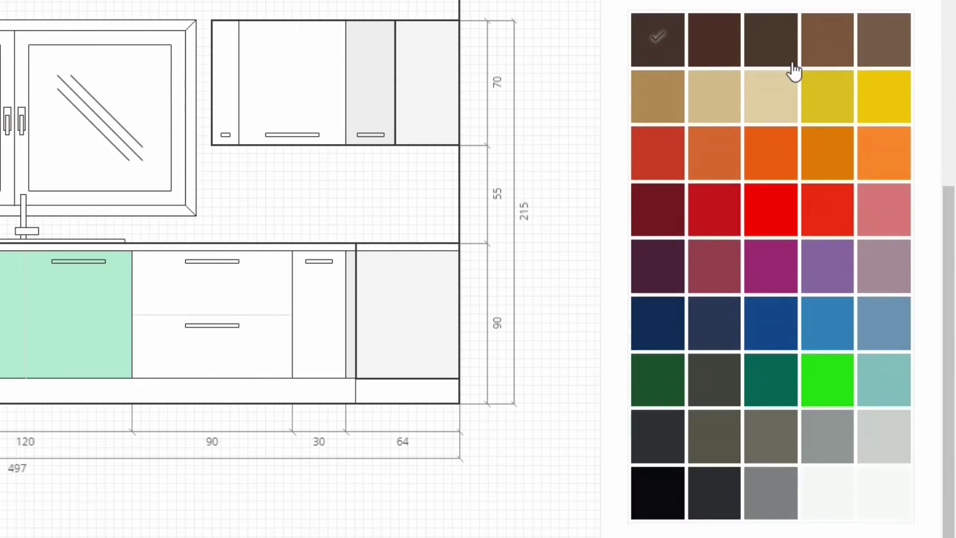
{"action": "scroll", "coordinate": [869, 137], "scroll_direction": "up", "scroll_amount": 3}
{"action": "left_click", "coordinate": [868, 156]}
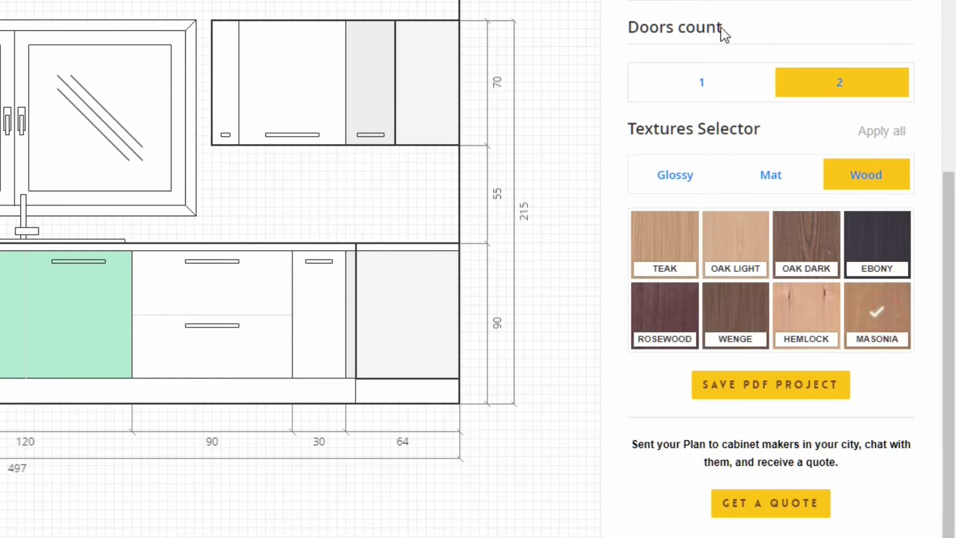
{"action": "left_click", "coordinate": [884, 133]}
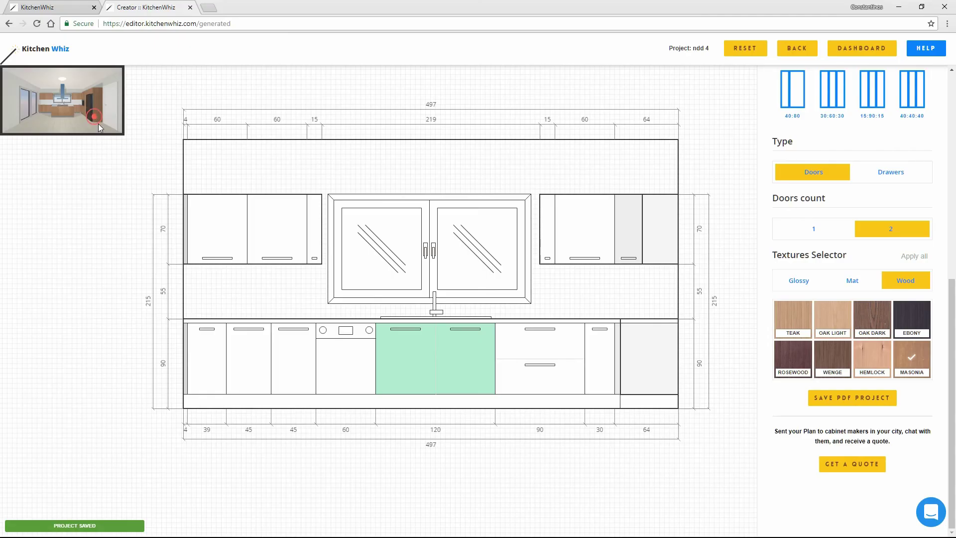
Walk around the kitchen in the 3D view to check the wood finish, and exit it.
{"action": "left_click", "coordinate": [98, 123]}
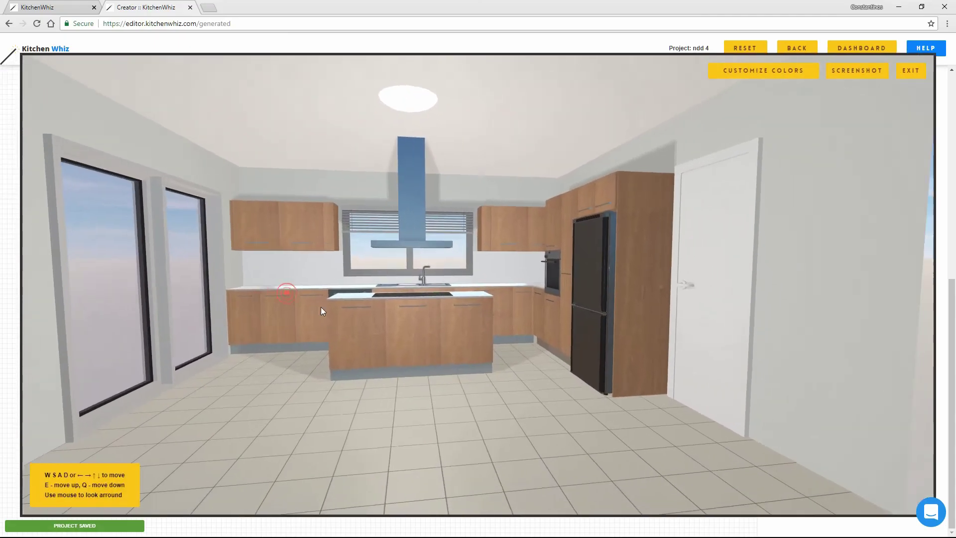
{"action": "left_click_drag", "start_coordinate": [320, 307], "coordinate": [388, 314]}
{"action": "key", "text": "a"}
{"action": "key", "text": "w"}
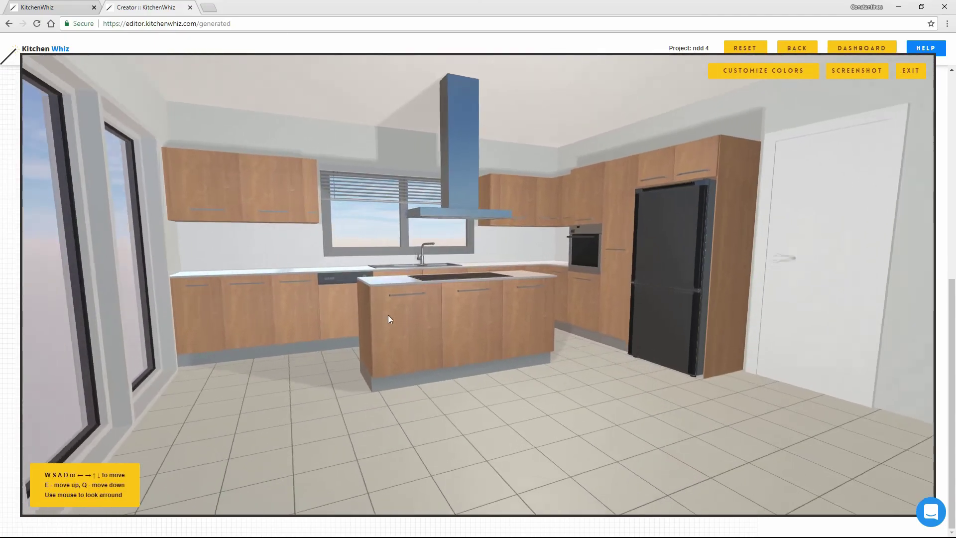
{"action": "key", "text": "s"}
{"action": "left_click", "coordinate": [910, 72]}
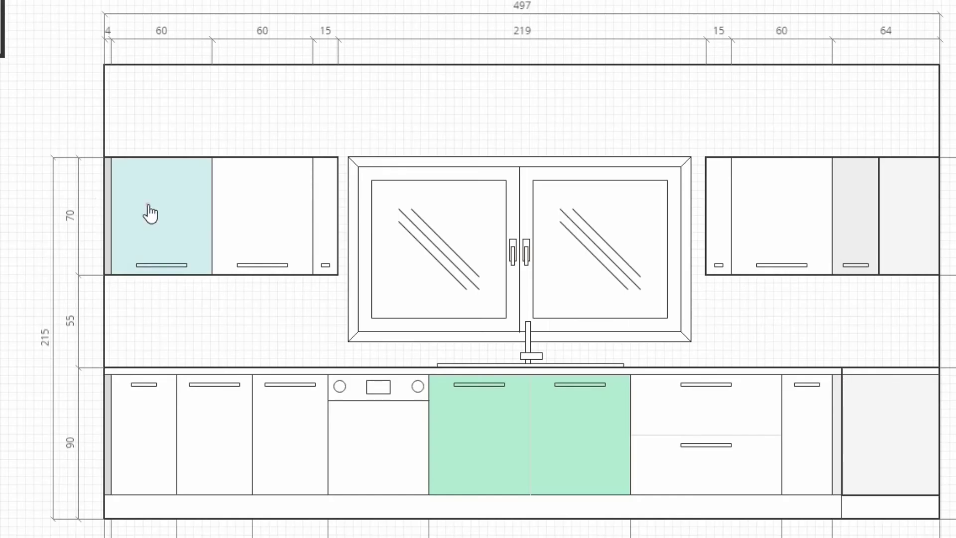
Apply the palest off-white mat texture to the 60, 60 and 15 cm wall cabinets between the side wall and the window.
{"action": "left_click", "coordinate": [149, 213]}
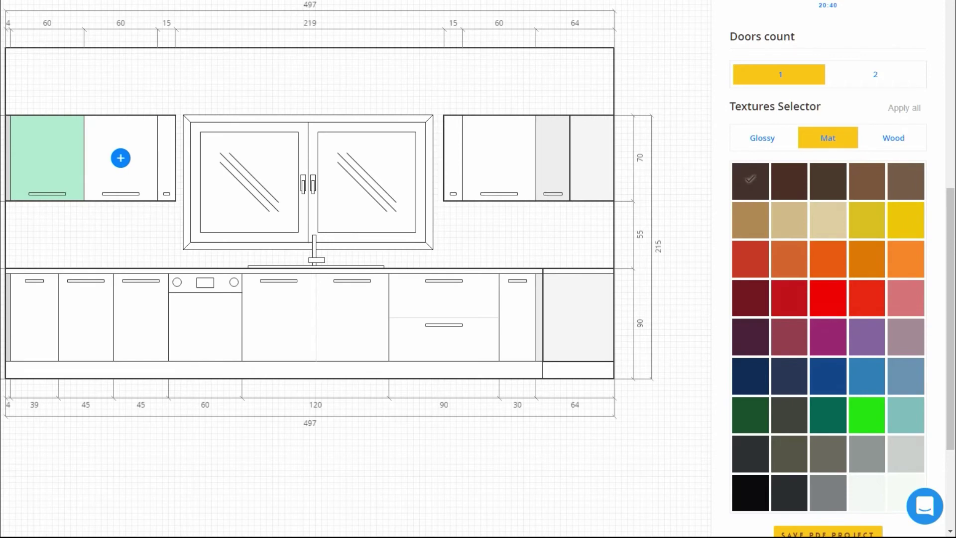
{"action": "scroll", "coordinate": [837, 188], "scroll_direction": "down", "scroll_amount": 1}
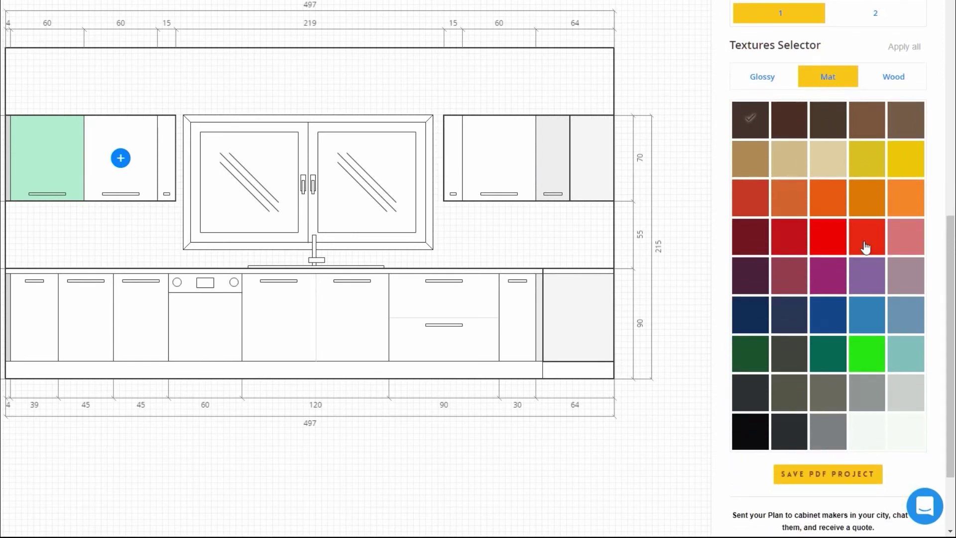
{"action": "left_click", "coordinate": [906, 428]}
{"action": "left_click", "coordinate": [128, 192]}
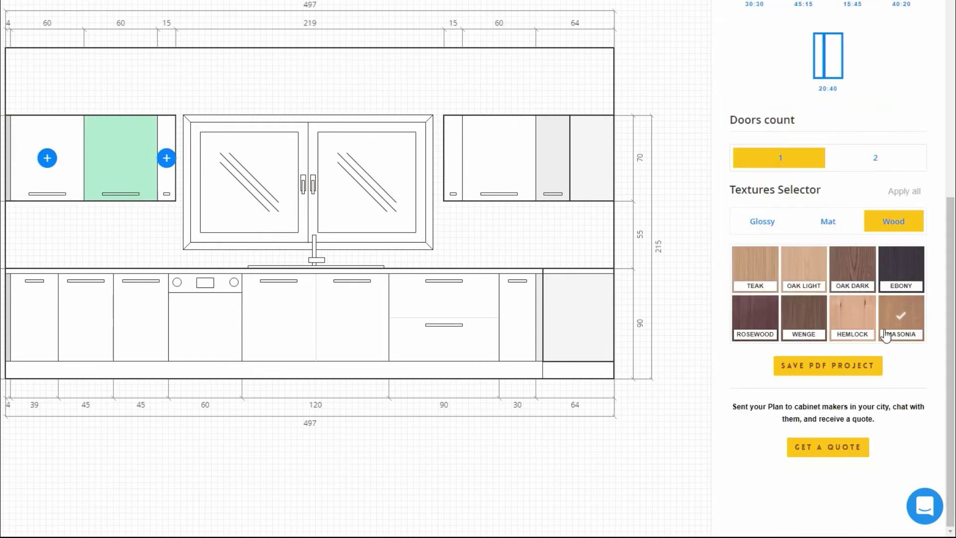
{"action": "left_click", "coordinate": [817, 223]}
{"action": "scroll", "coordinate": [813, 199], "scroll_direction": "down", "scroll_amount": 2}
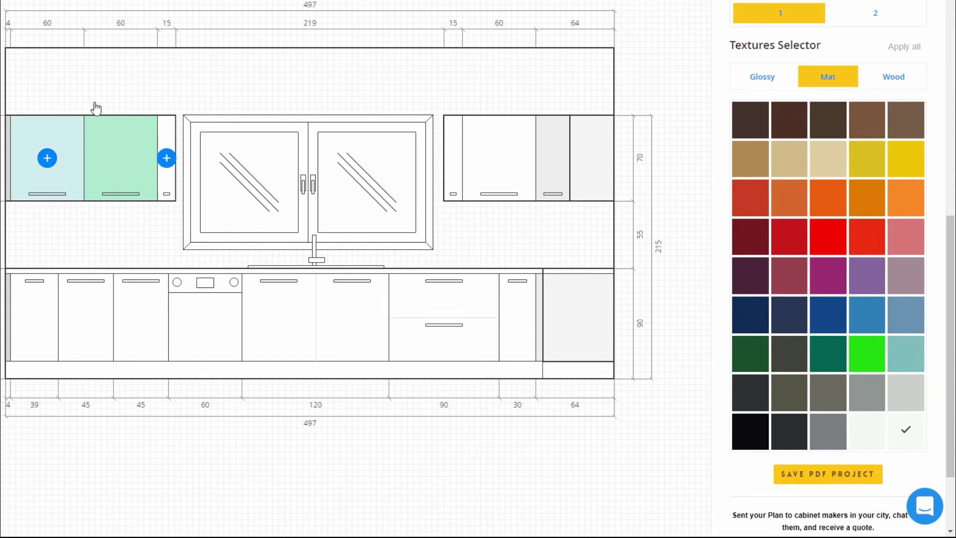
{"action": "left_click", "coordinate": [171, 130]}
{"action": "left_click", "coordinate": [828, 222]}
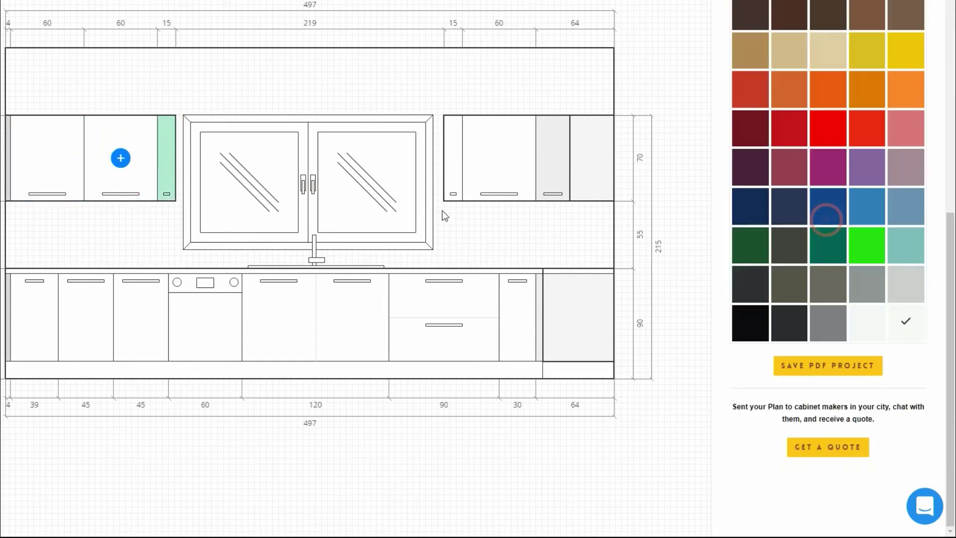
Apply the off-white mat texture to the 15 cm, 60 cm and corner wall cabinets on the other side of the window.
{"action": "left_click", "coordinate": [453, 192]}
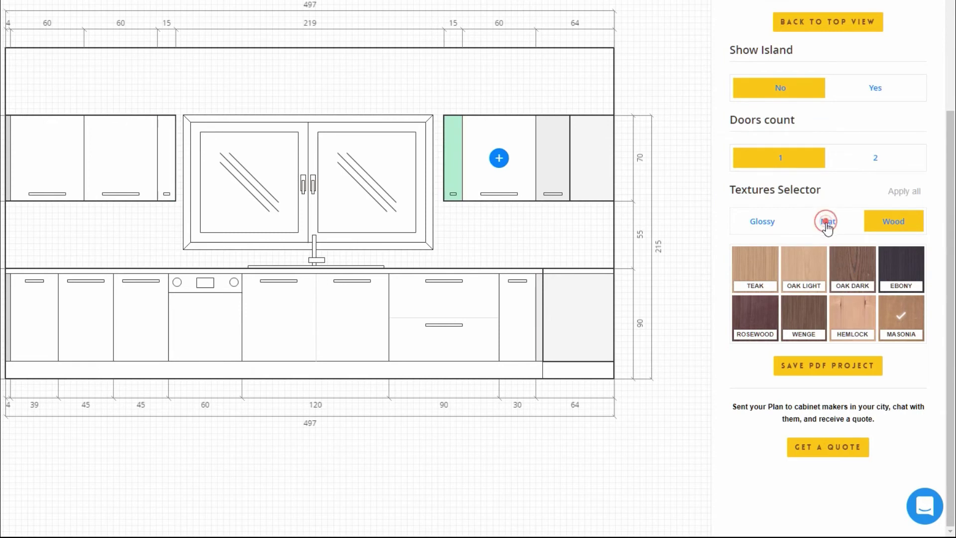
{"action": "left_click", "coordinate": [827, 223]}
{"action": "left_click", "coordinate": [497, 185]}
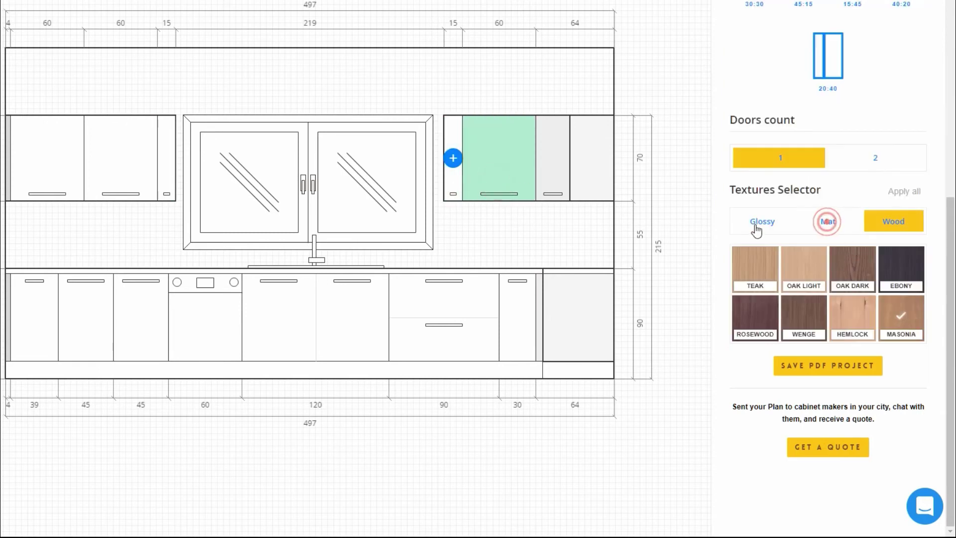
{"action": "left_click", "coordinate": [827, 223]}
{"action": "left_click", "coordinate": [552, 164]}
{"action": "left_click", "coordinate": [828, 223]}
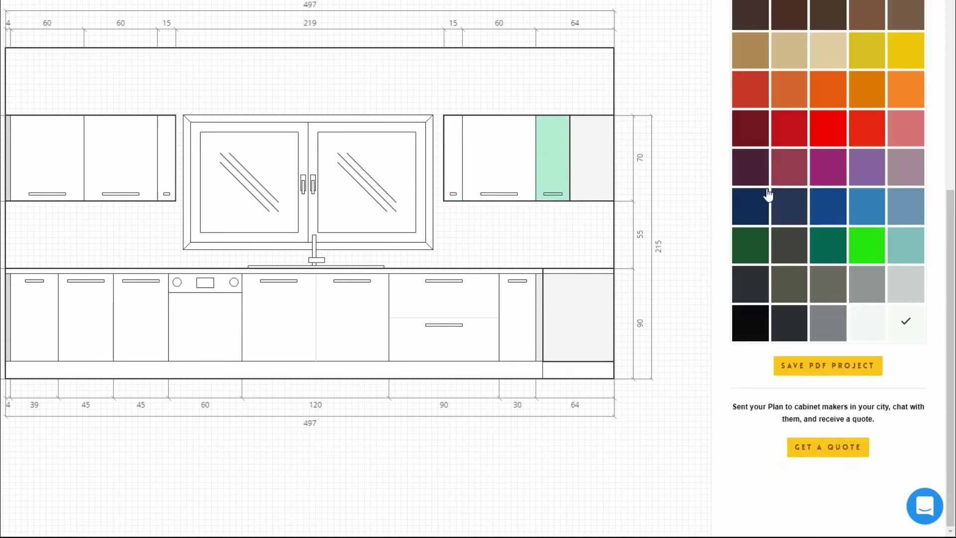
Switch to the front view of wall E and give its corner and 45 cm wall cabinets the off-white mat texture.
{"action": "scroll", "coordinate": [815, 190], "scroll_direction": "up", "scroll_amount": 8}
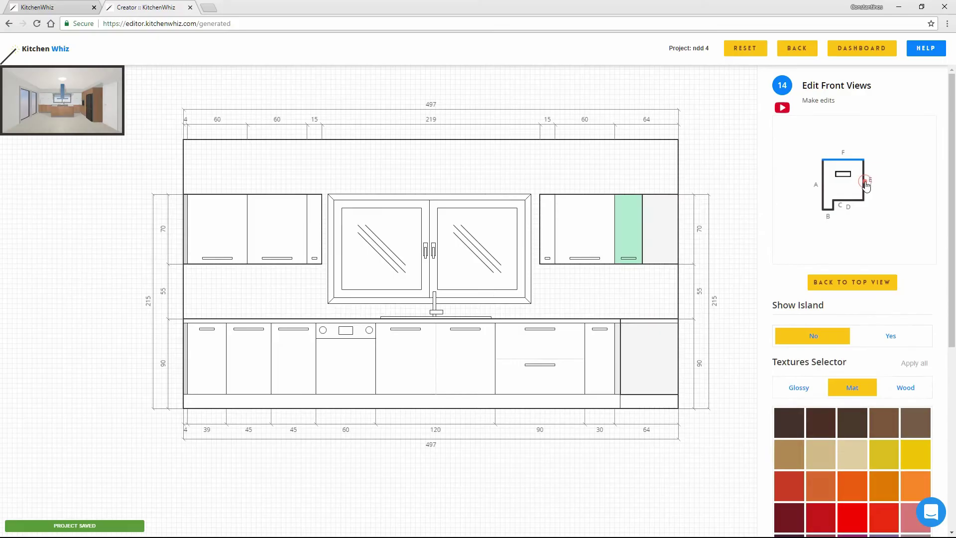
{"action": "left_click", "coordinate": [847, 109]}
{"action": "left_click", "coordinate": [77, 82]}
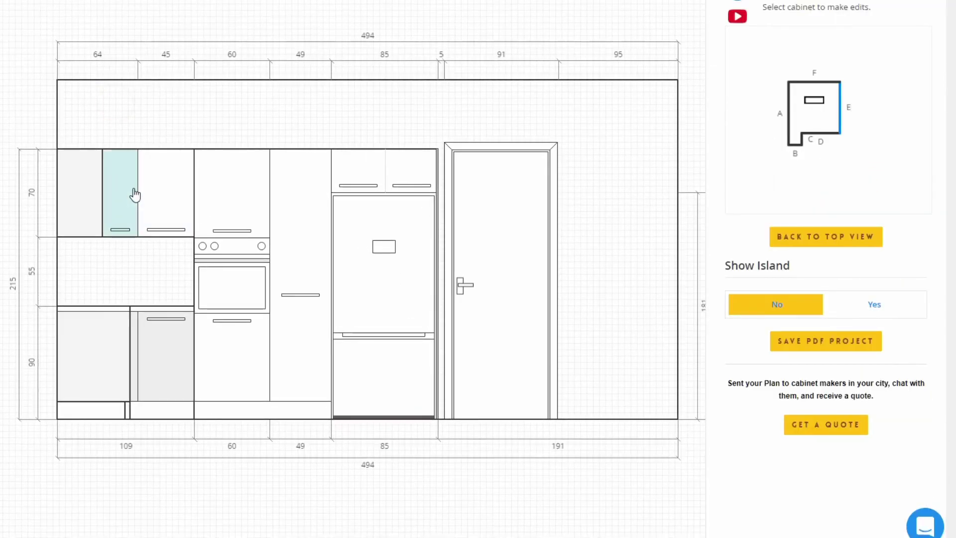
{"action": "left_click", "coordinate": [131, 191]}
{"action": "scroll", "coordinate": [843, 359], "scroll_direction": "down", "scroll_amount": 3}
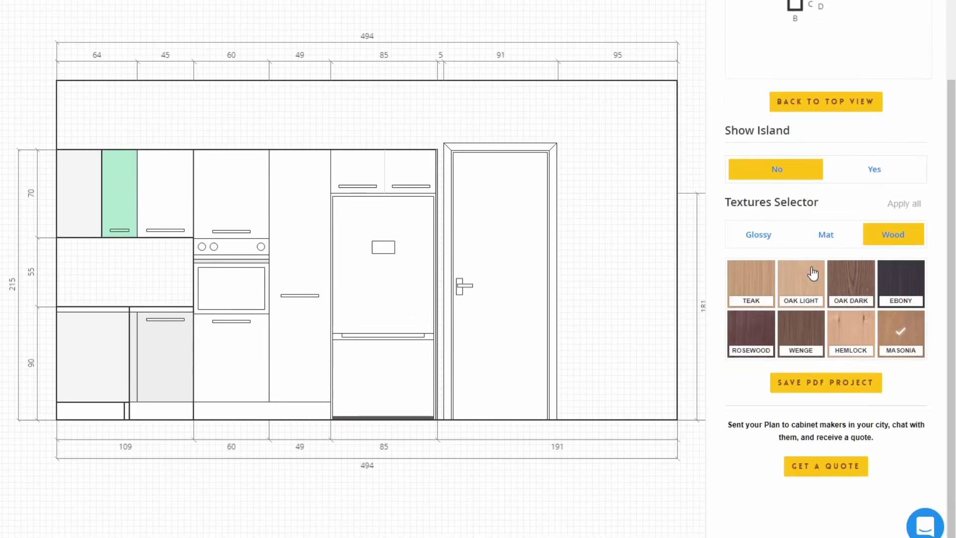
{"action": "left_click", "coordinate": [826, 233]}
{"action": "left_click", "coordinate": [160, 209]}
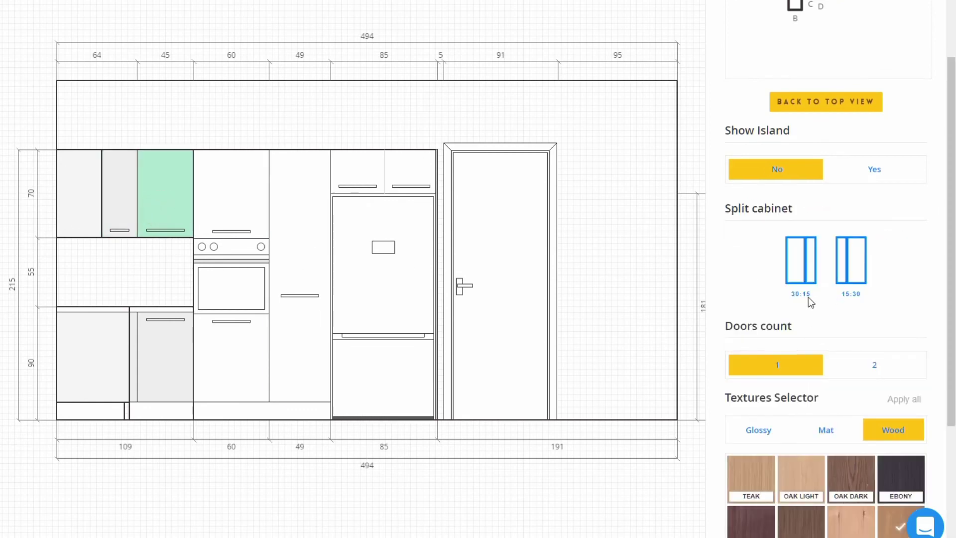
{"action": "scroll", "coordinate": [830, 304], "scroll_direction": "down", "scroll_amount": 3}
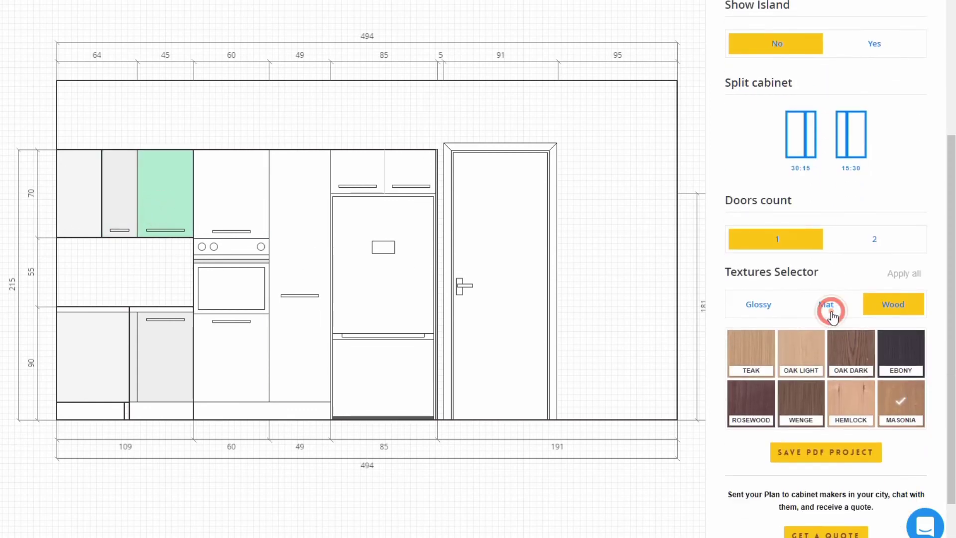
{"action": "left_click", "coordinate": [831, 312]}
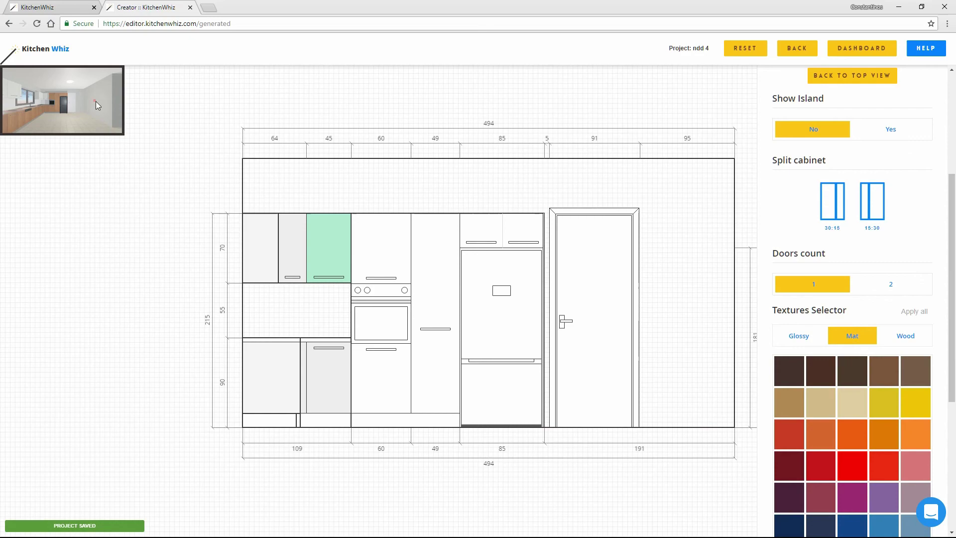
Inspect the off-white wall cabinets against the wood base units in the 3D view, and exit it.
{"action": "left_click", "coordinate": [96, 100]}
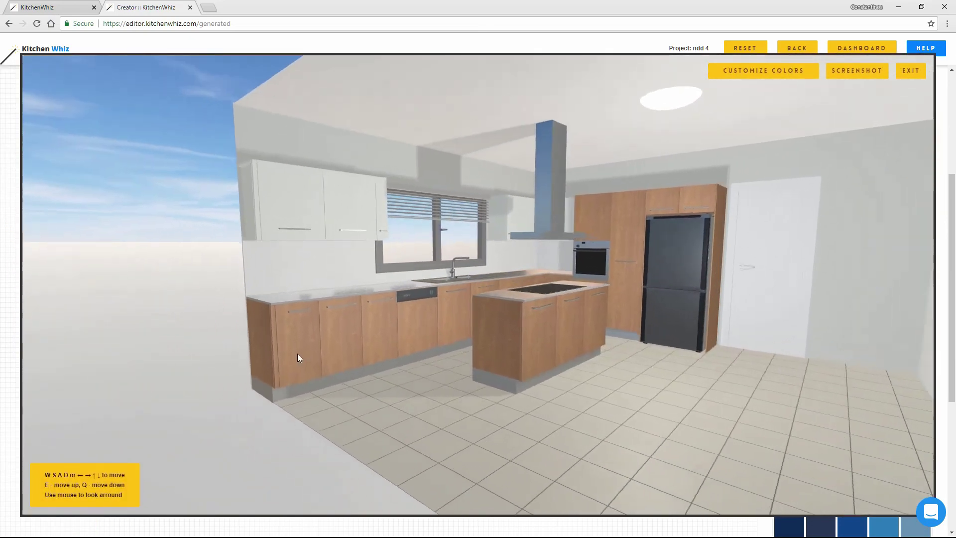
{"action": "key", "text": "d"}
{"action": "left_click_drag", "start_coordinate": [297, 354], "coordinate": [432, 372]}
{"action": "key", "text": "w"}
{"action": "key", "text": "d"}
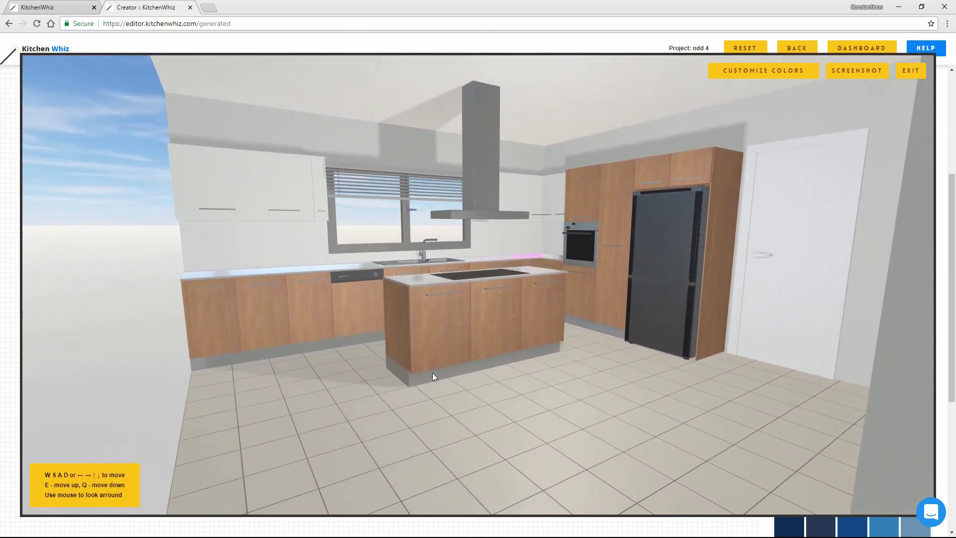
{"action": "left_click", "coordinate": [908, 74]}
Turn on the island display and switch to the front view of wall F.
{"action": "left_click", "coordinate": [620, 289]}
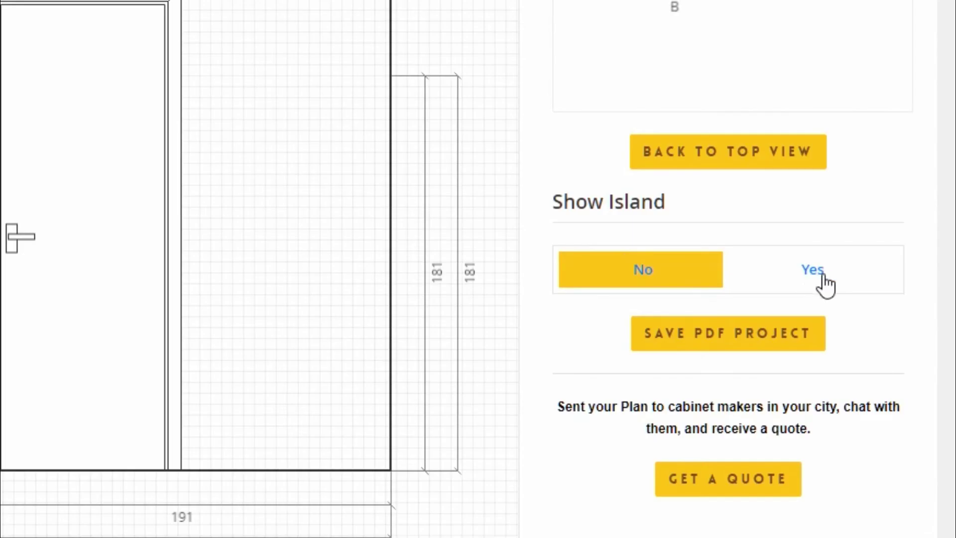
{"action": "left_click", "coordinate": [823, 278]}
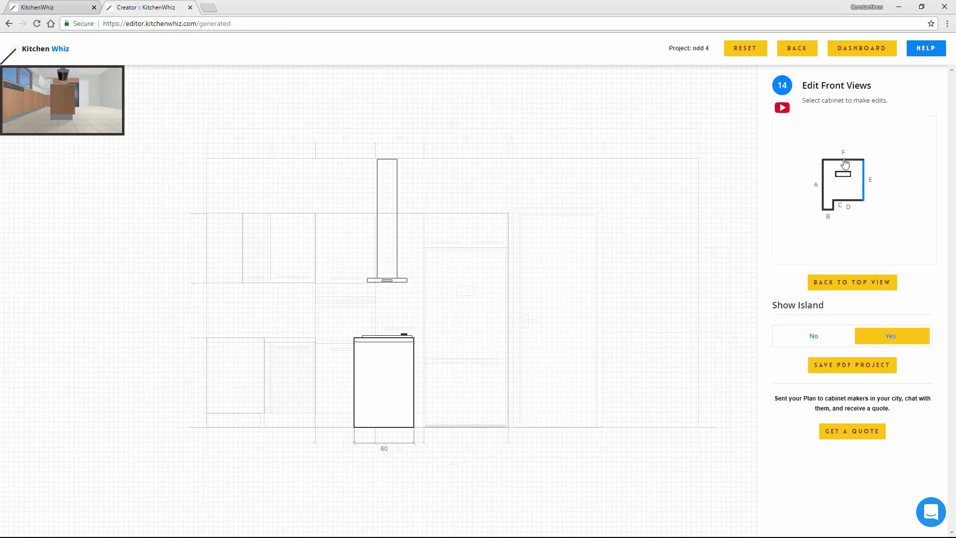
{"action": "left_click", "coordinate": [843, 164]}
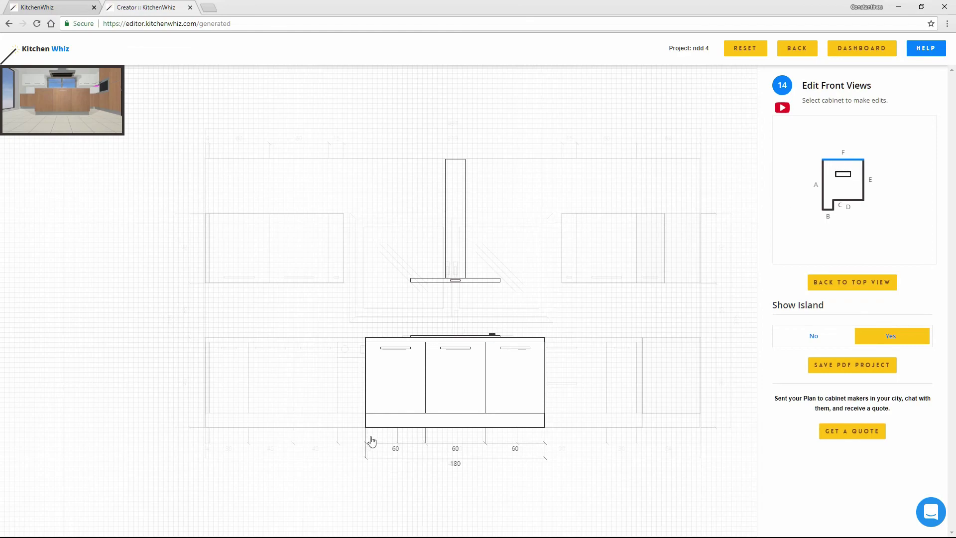
Apply the off-white mat texture to all three 60 cm island cabinets.
{"action": "left_click", "coordinate": [383, 390]}
{"action": "scroll", "coordinate": [859, 396], "scroll_direction": "down", "scroll_amount": 3}
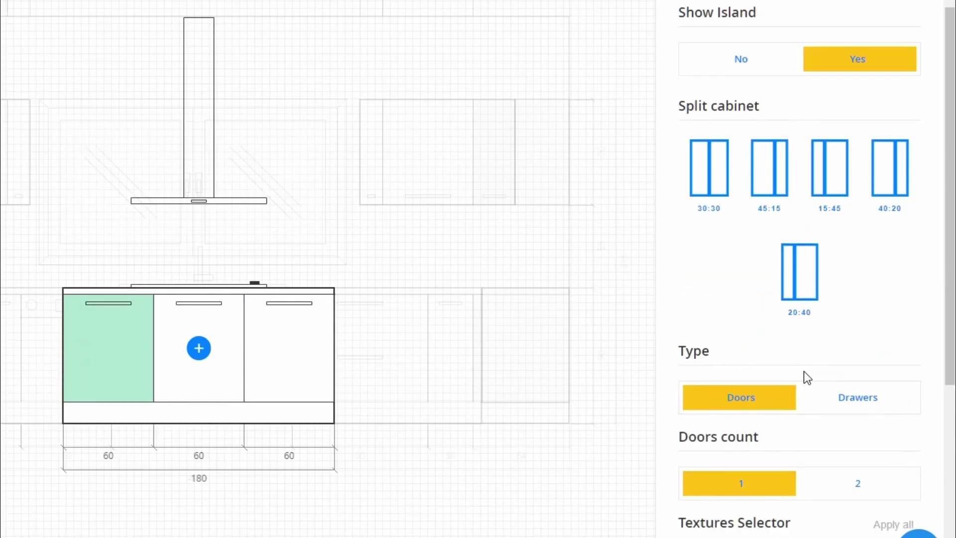
{"action": "scroll", "coordinate": [804, 371], "scroll_direction": "down", "scroll_amount": 6}
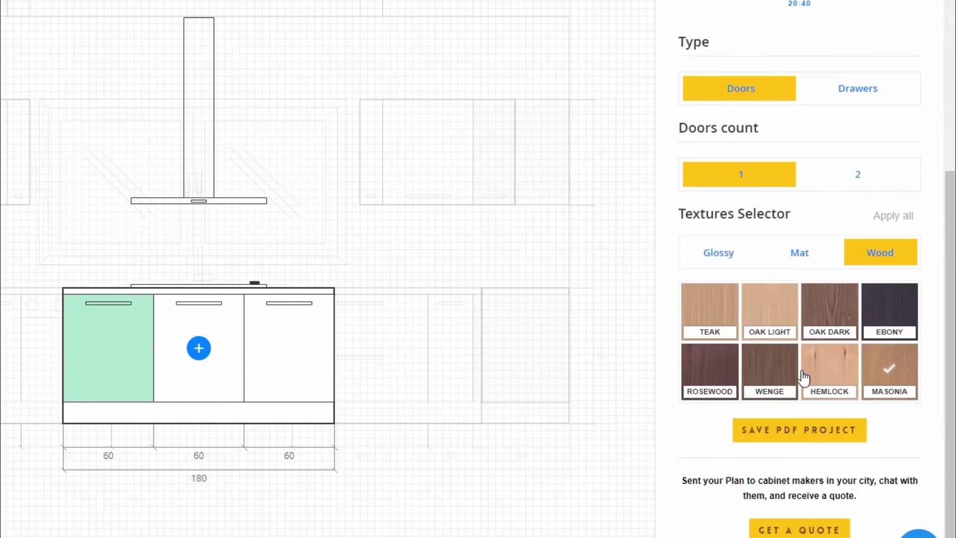
{"action": "left_click", "coordinate": [798, 204]}
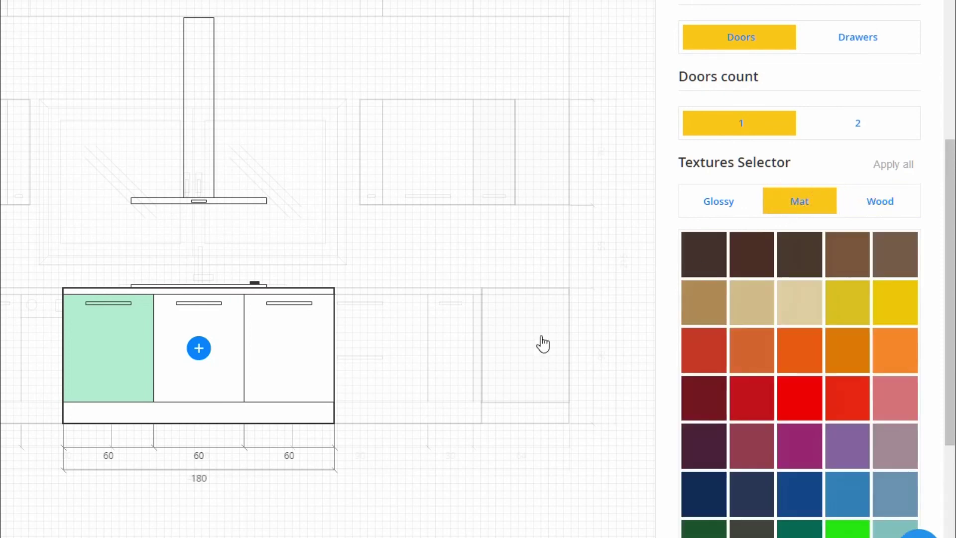
{"action": "left_click", "coordinate": [213, 386]}
{"action": "left_click", "coordinate": [813, 202]}
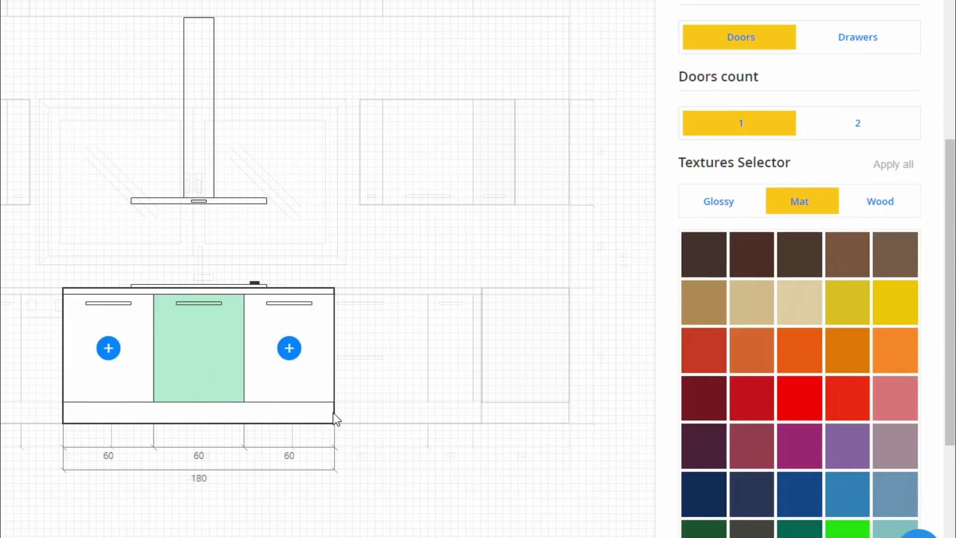
{"action": "left_click", "coordinate": [313, 396]}
{"action": "left_click", "coordinate": [797, 204]}
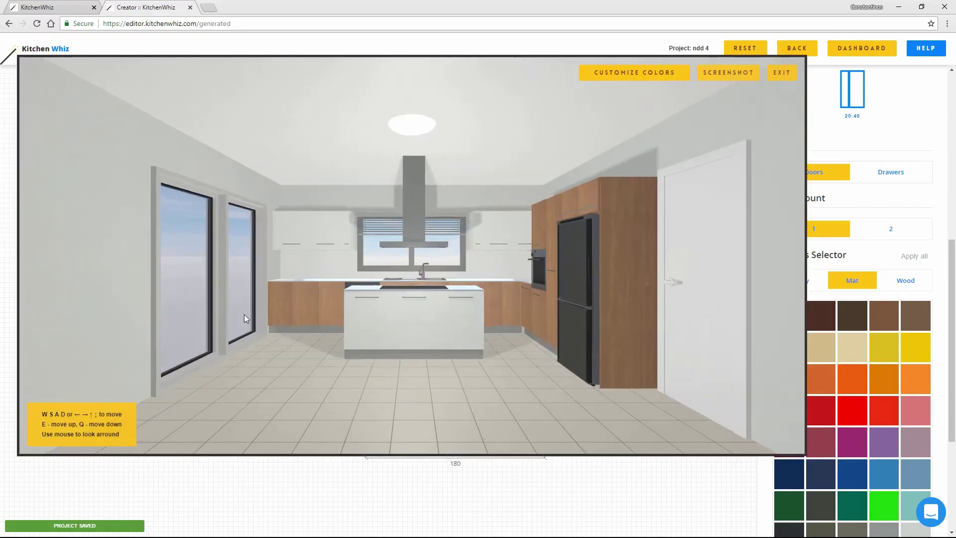
Walk around the kitchen in the 3D view to check the off-white island from several viewpoints.
{"action": "left_click_drag", "start_coordinate": [244, 315], "coordinate": [386, 345]}
{"action": "key", "text": "w"}
{"action": "key", "text": "s"}
{"action": "key", "text": "d"}
{"action": "key", "text": "w"}
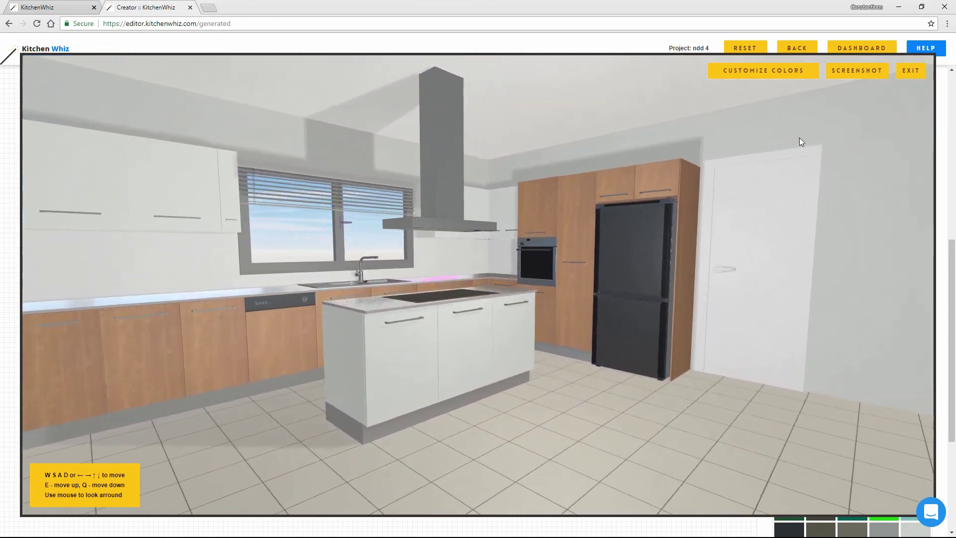
{"action": "key", "text": "s"}
{"action": "key", "text": "a"}
{"action": "key", "text": "s"}
{"action": "left_click_drag", "start_coordinate": [613, 303], "coordinate": [608, 315]}
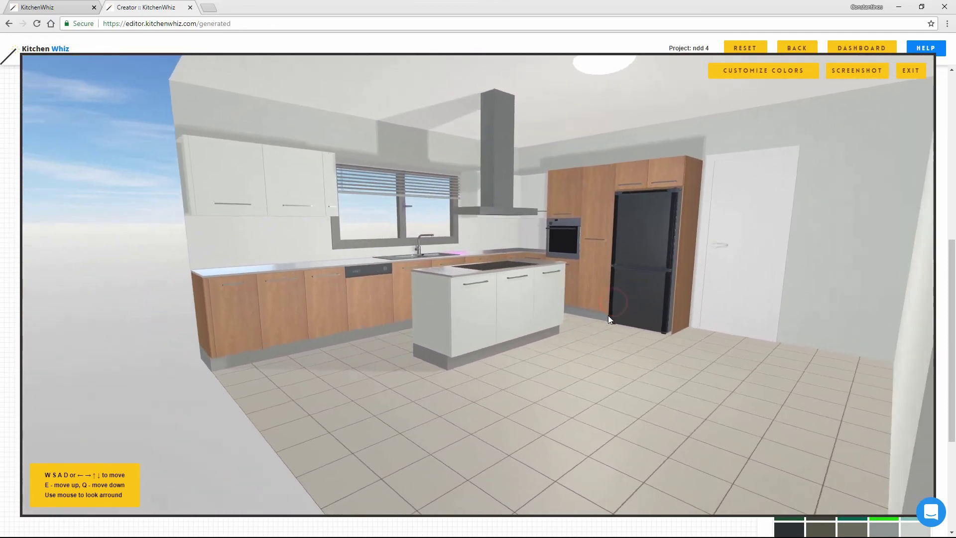
Frame the whole kitchen in the 3D view, take a screenshot and open the downloaded PNG image.
{"action": "key", "text": "w"}
{"action": "key", "text": "d"}
{"action": "key", "text": "s"}
{"action": "key", "text": "a"}
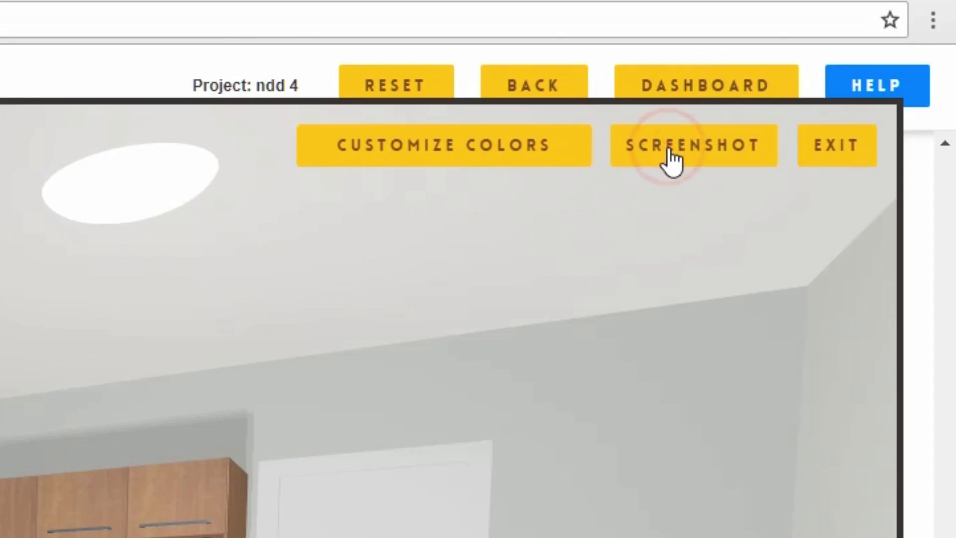
{"action": "left_click", "coordinate": [670, 158]}
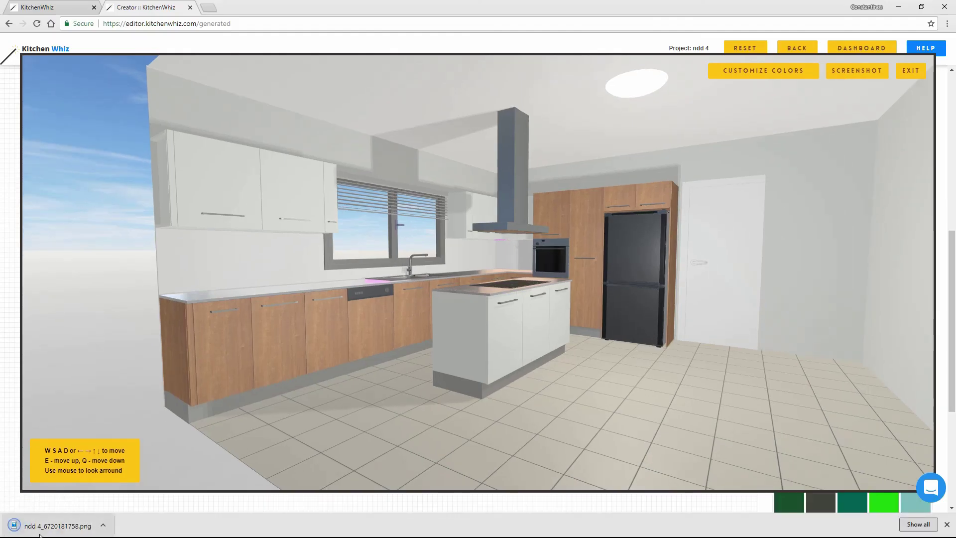
{"action": "left_click", "coordinate": [55, 525]}
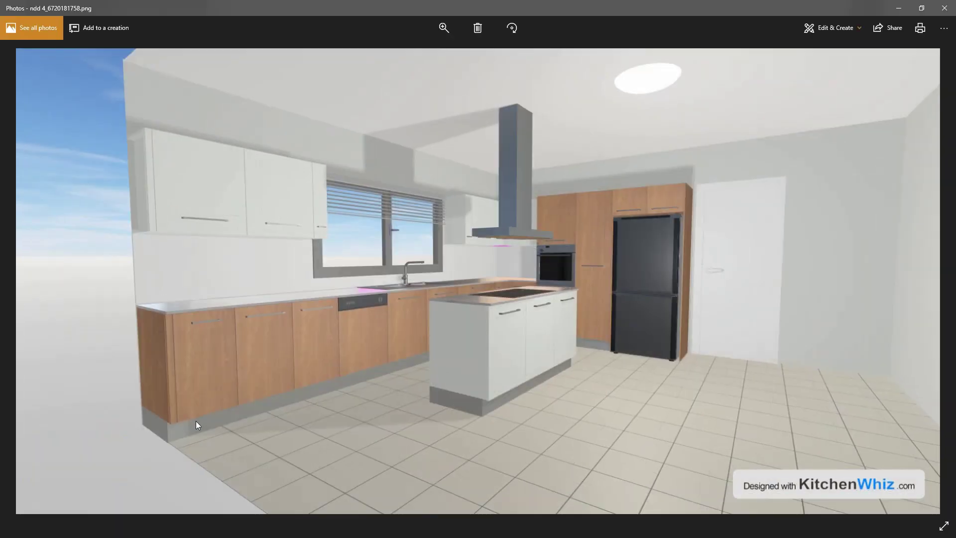